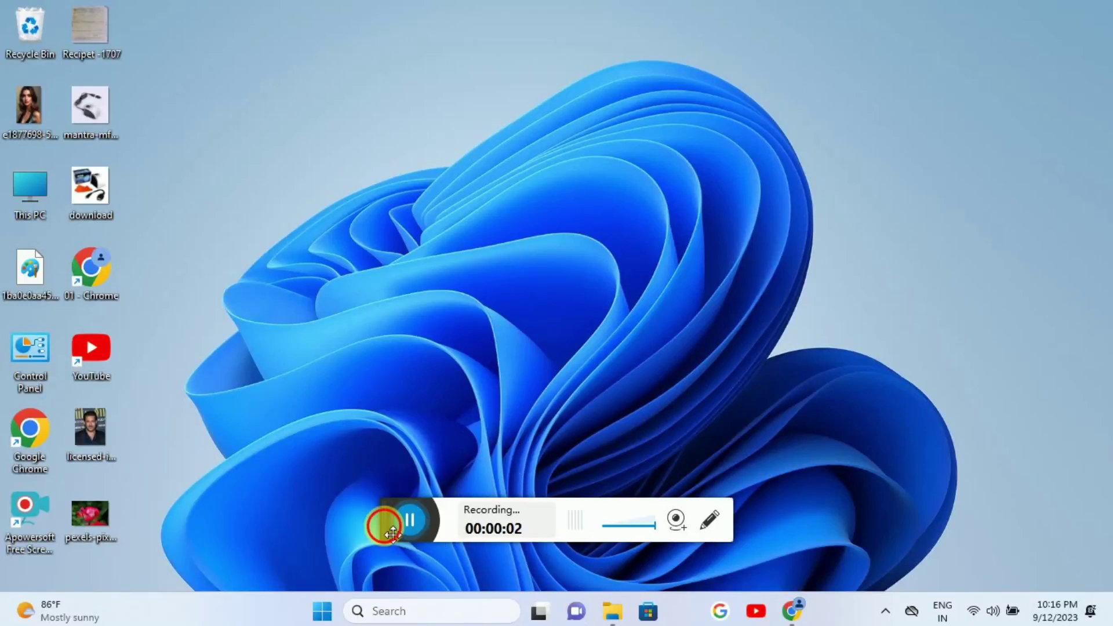
Refresh the desktop repeatedly from its right-click menu.
{"action": "left_click_drag", "start_coordinate": [393, 533], "coordinate": [853, 619]}
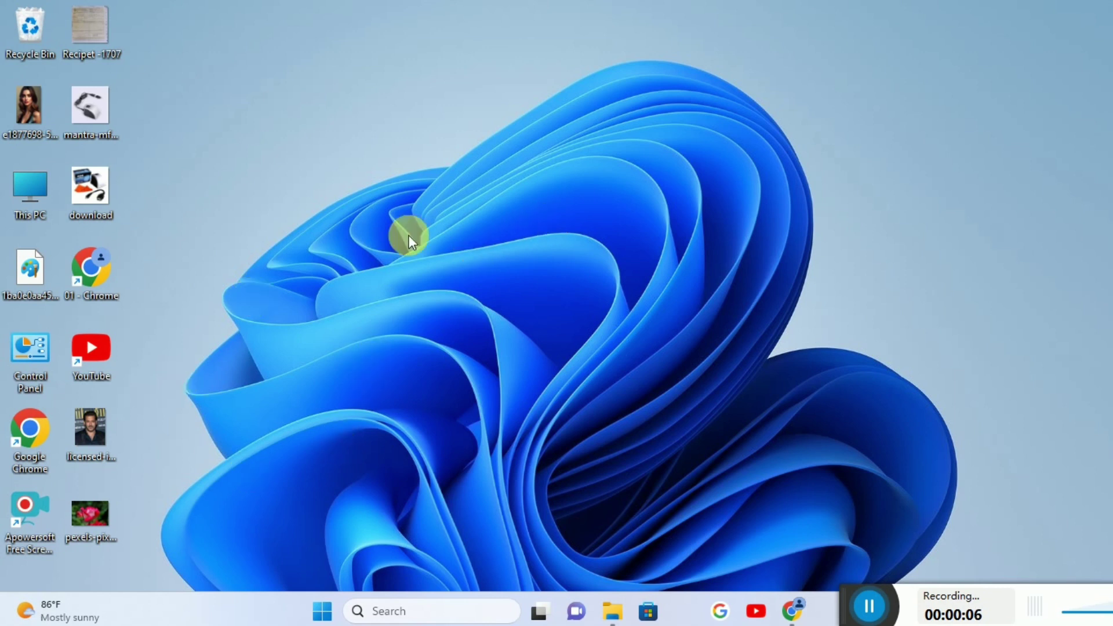
{"action": "right_click", "coordinate": [516, 313]}
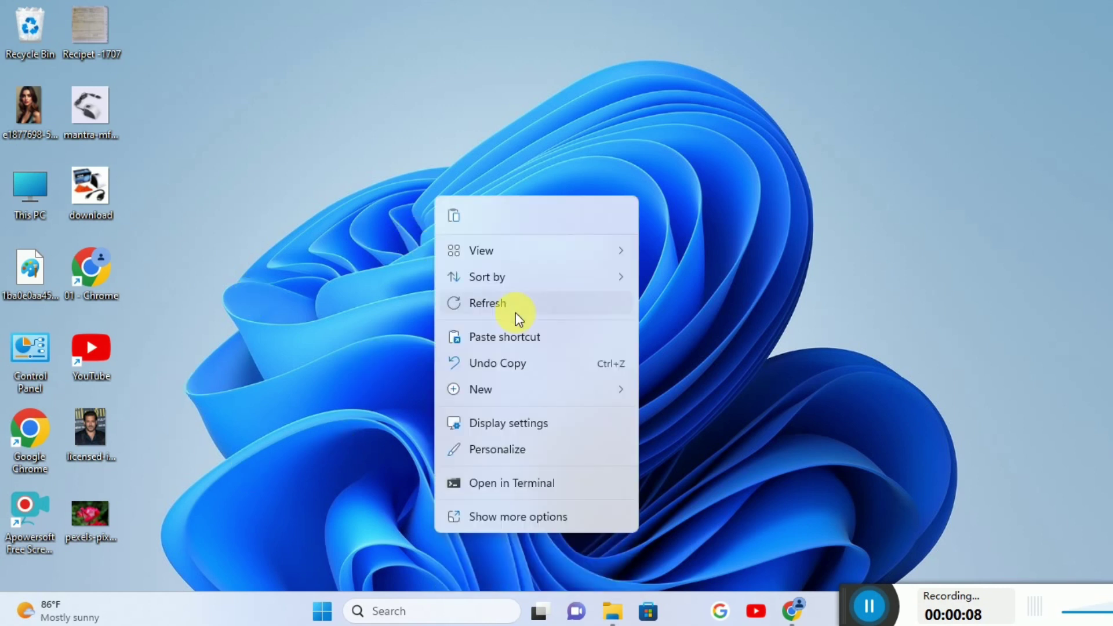
{"action": "left_click", "coordinate": [516, 313]}
{"action": "right_click", "coordinate": [392, 214]}
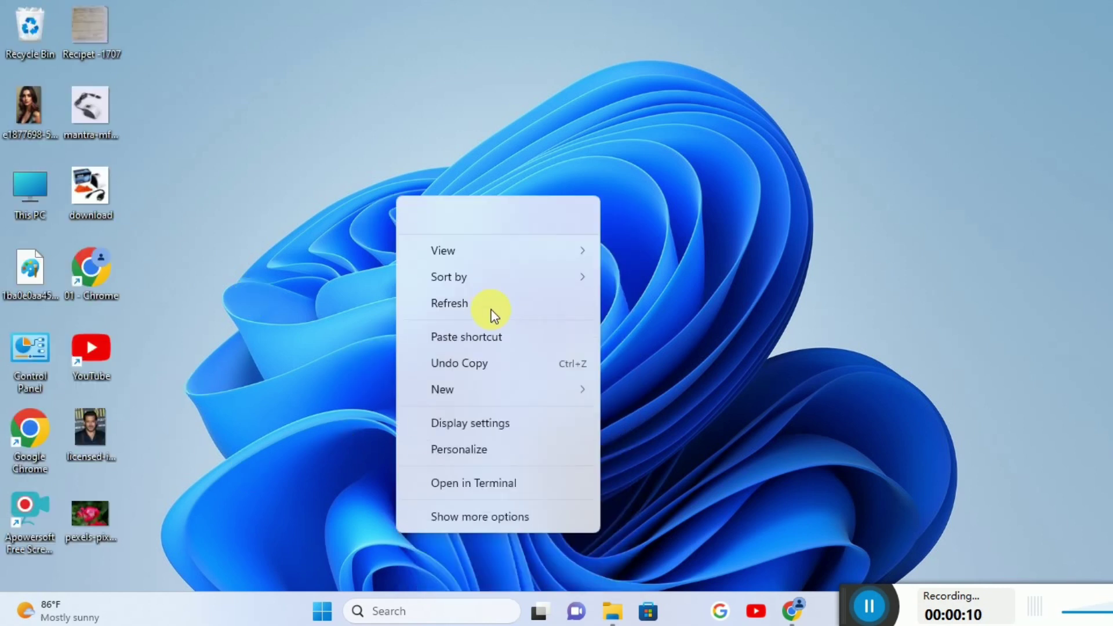
{"action": "left_click", "coordinate": [488, 297]}
{"action": "right_click", "coordinate": [409, 216]}
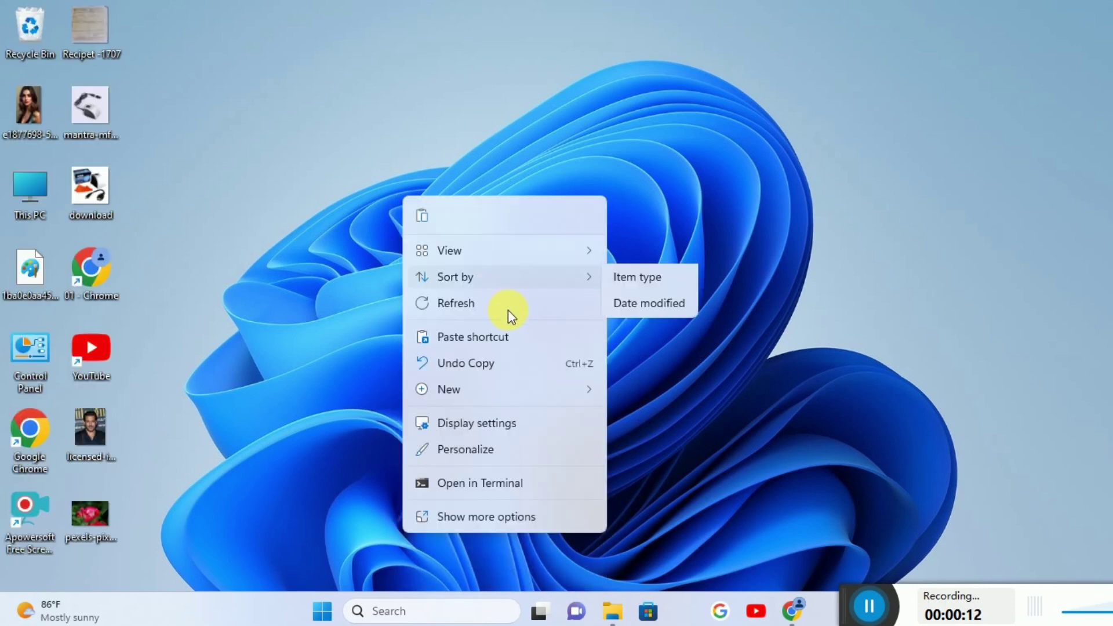
{"action": "left_click", "coordinate": [508, 310]}
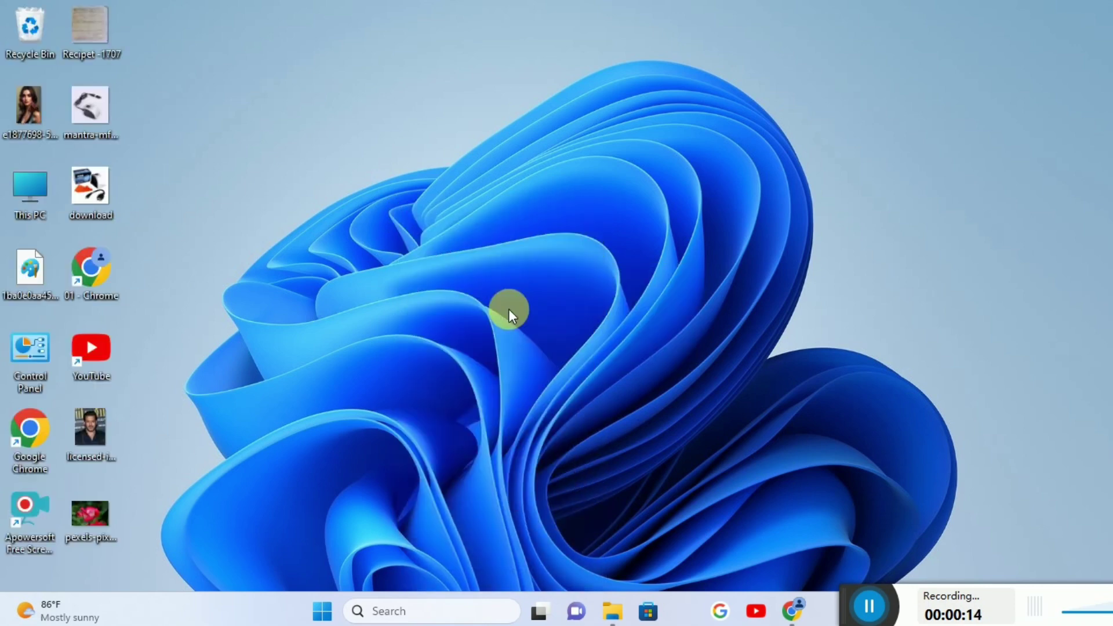
{"action": "right_click", "coordinate": [455, 200]}
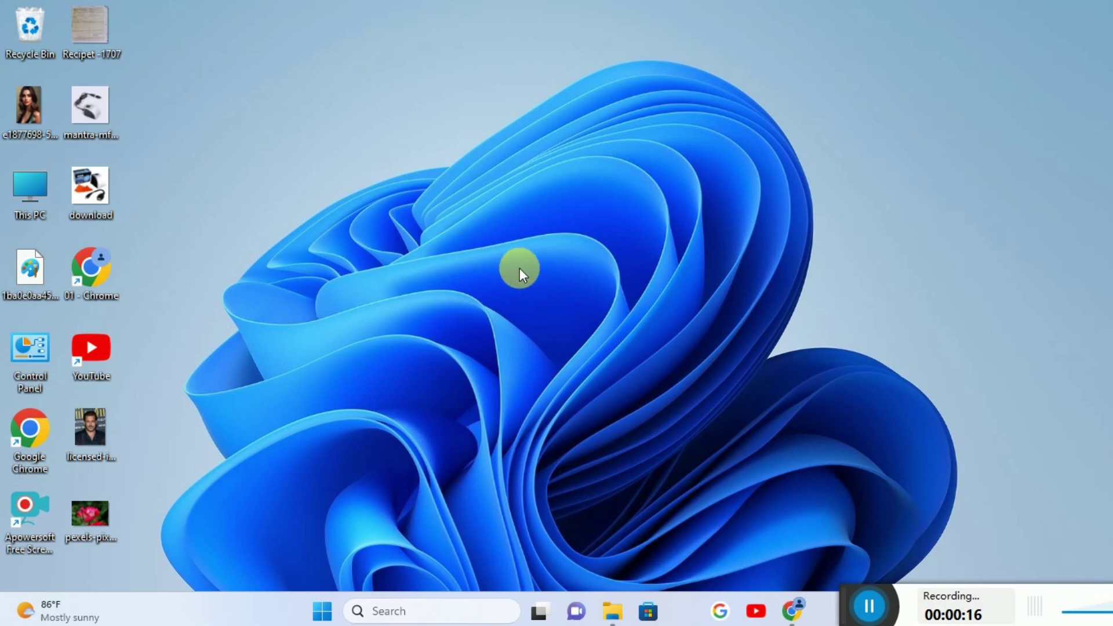
{"action": "left_click", "coordinate": [531, 303]}
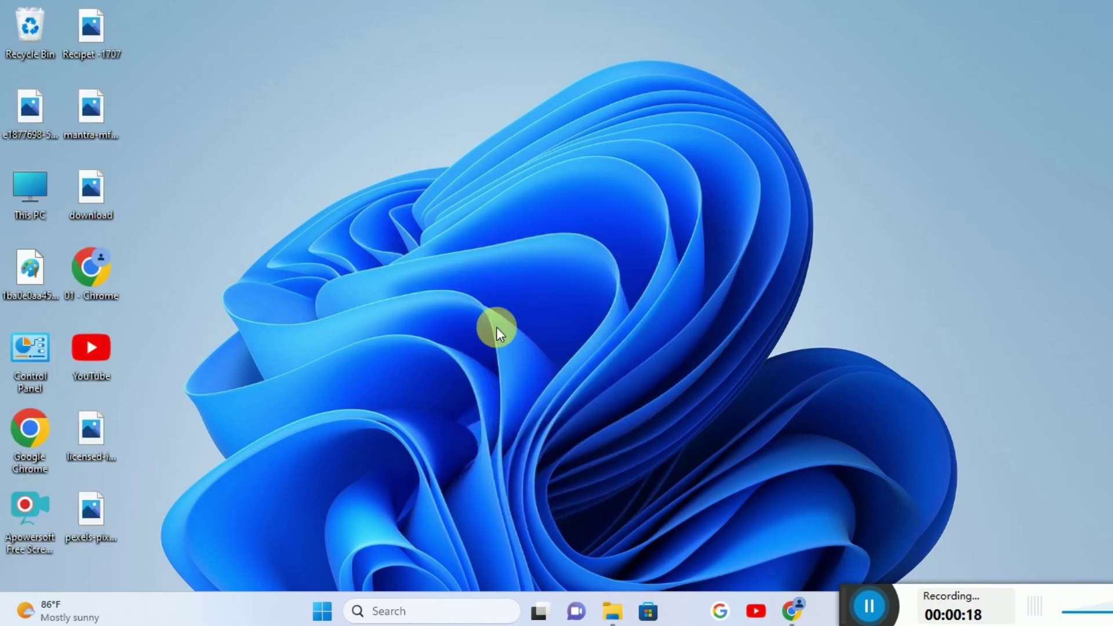
{"action": "right_click", "coordinate": [410, 257]}
{"action": "left_click", "coordinate": [490, 306]}
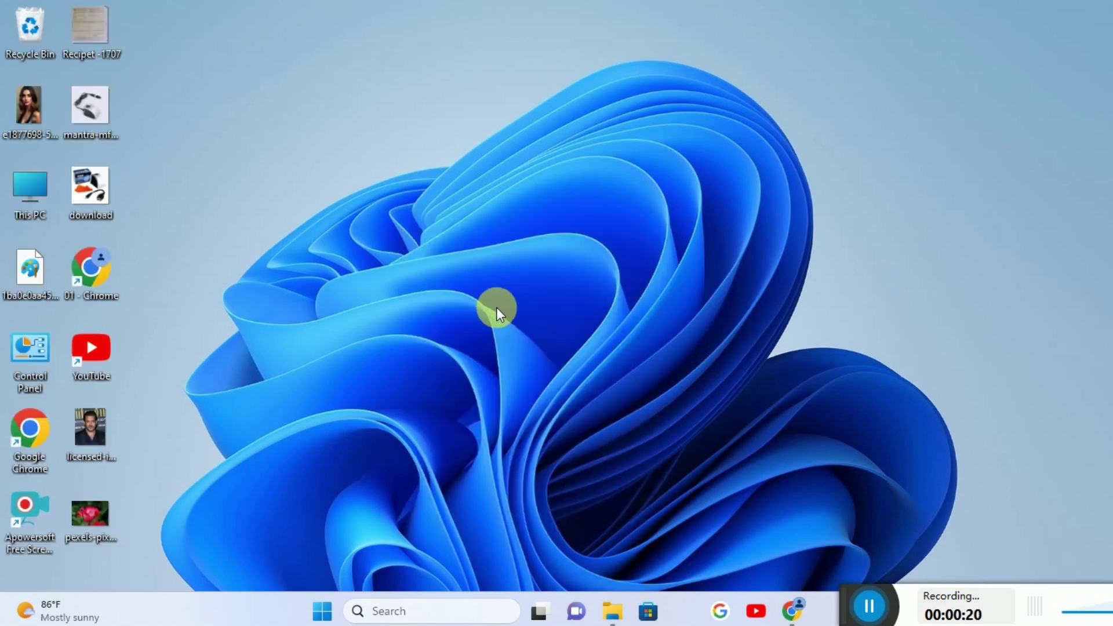
{"action": "right_click", "coordinate": [496, 308]}
{"action": "left_click", "coordinate": [496, 307]}
{"action": "right_click", "coordinate": [413, 196]}
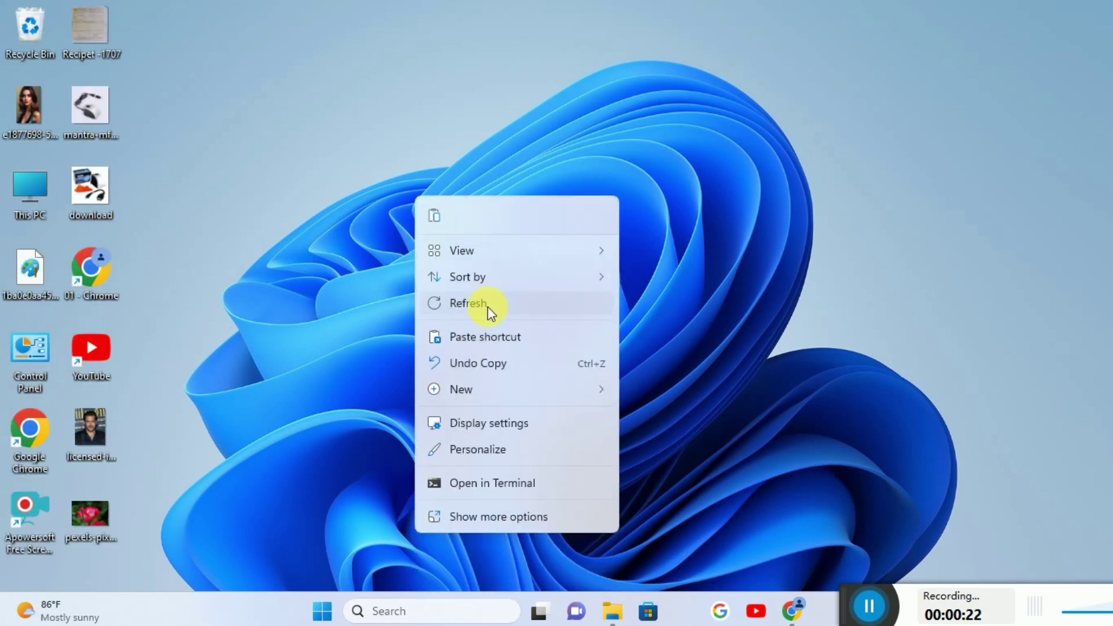
{"action": "left_click", "coordinate": [489, 307]}
{"action": "right_click", "coordinate": [422, 259]}
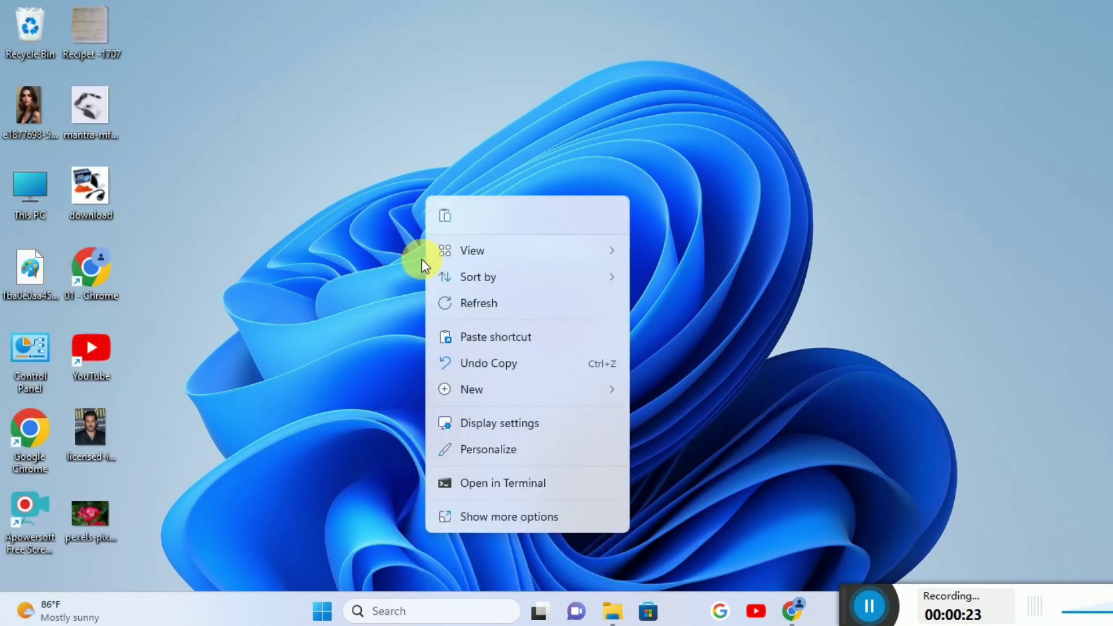
{"action": "left_click", "coordinate": [482, 304]}
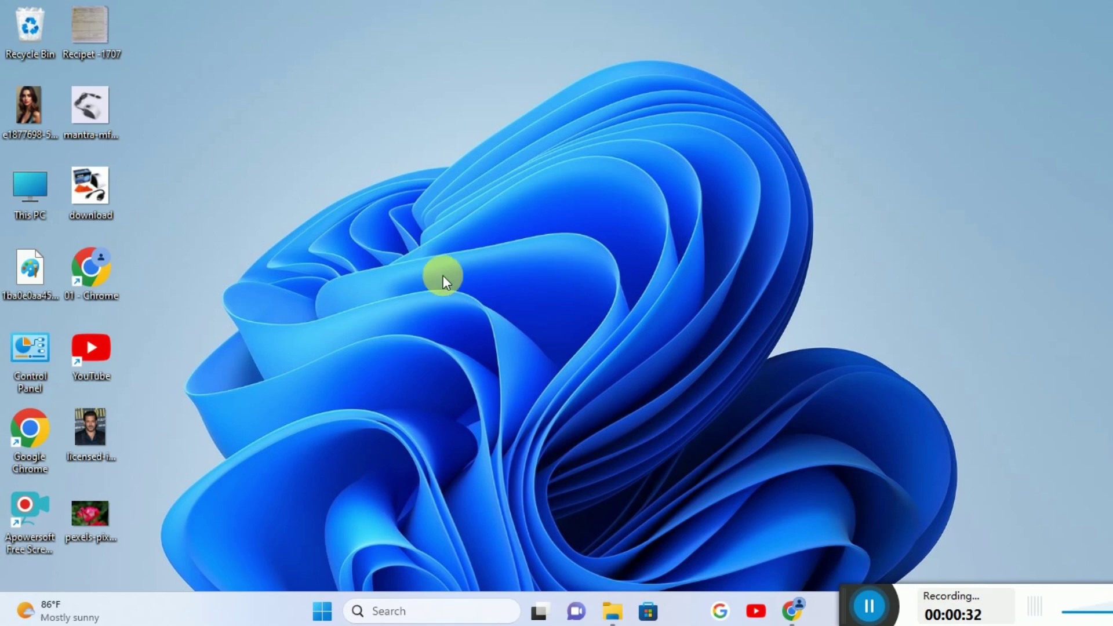
{"action": "right_click", "coordinate": [437, 273]}
{"action": "left_click", "coordinate": [492, 302]}
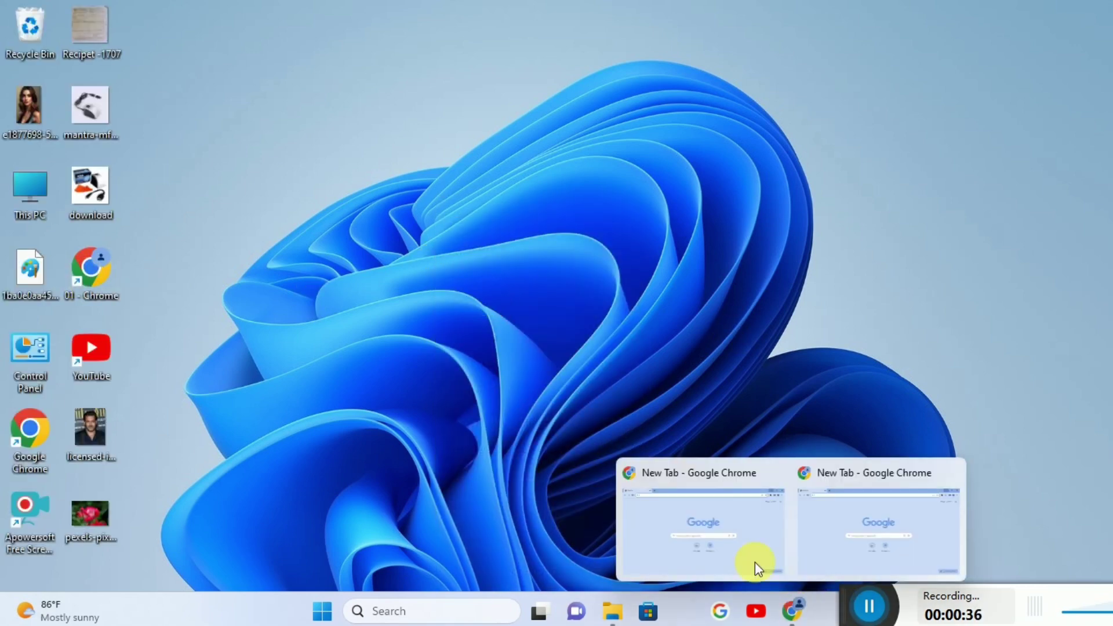
Search the web for 'image candy' from Chrome's address bar, accepting the autocompletion.
{"action": "left_click", "coordinate": [736, 537]}
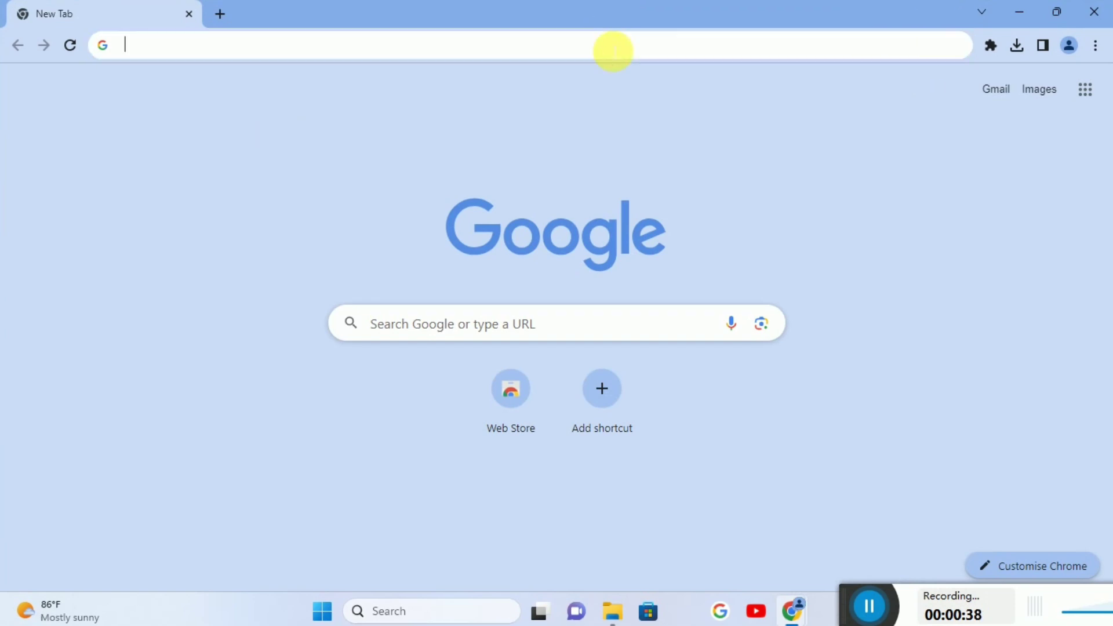
{"action": "left_click", "coordinate": [612, 50]}
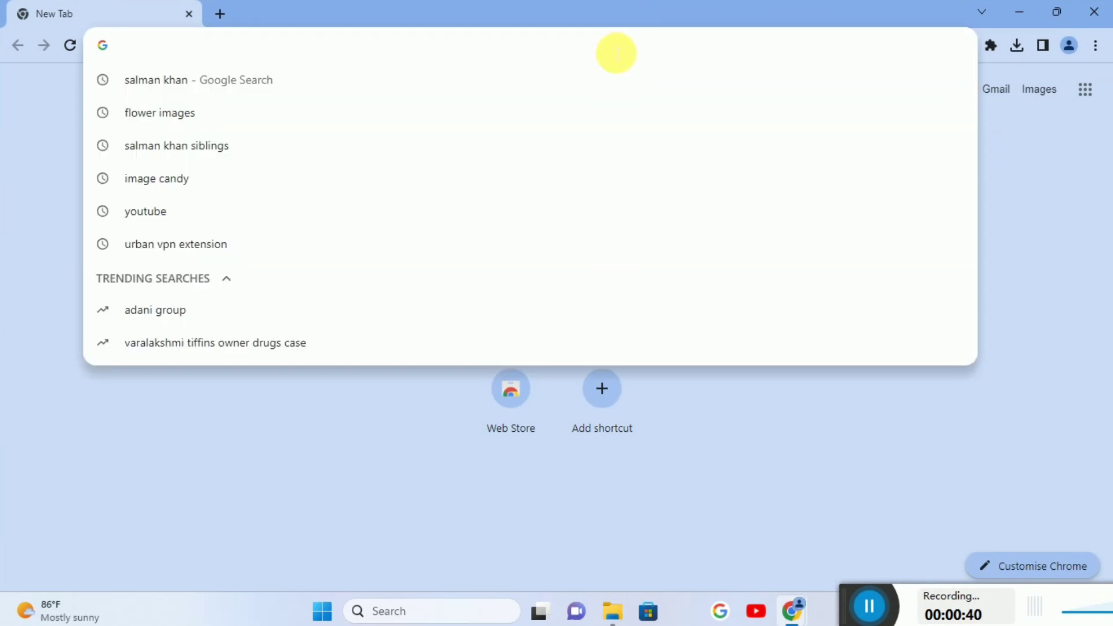
{"action": "type", "text": "ima"}
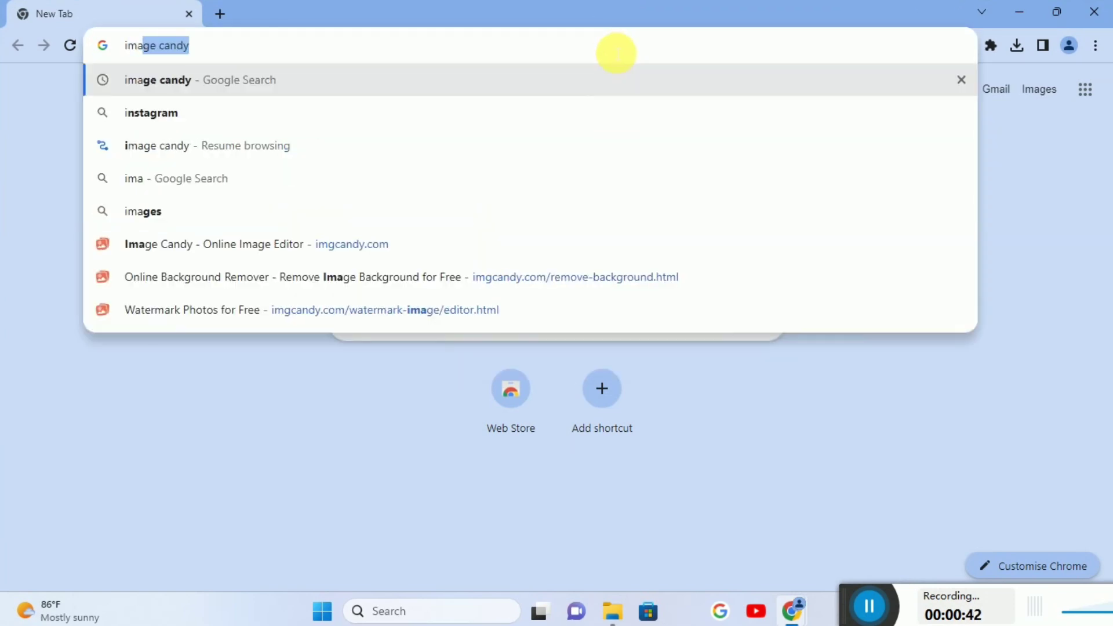
{"action": "type", "text": "ge"}
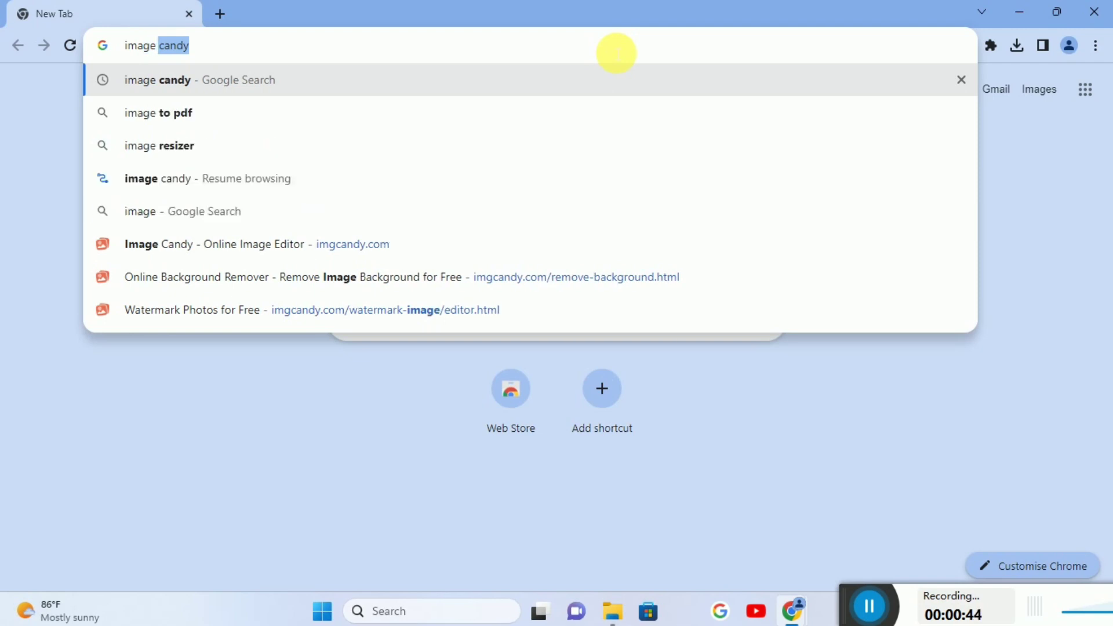
{"action": "key", "text": "Right"}
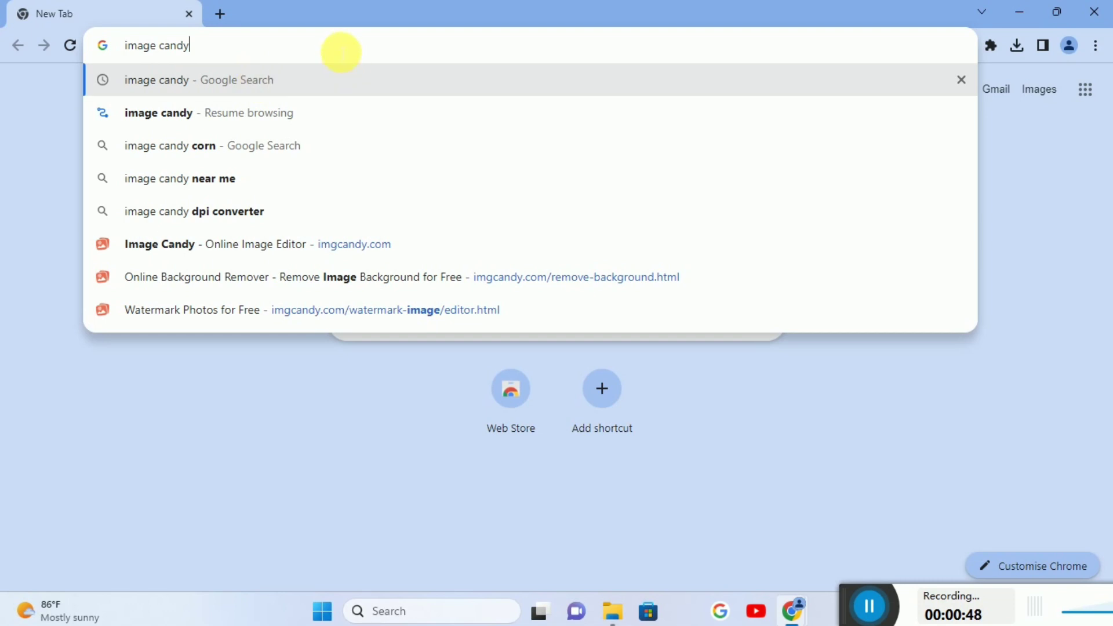
{"action": "left_click", "coordinate": [346, 70]}
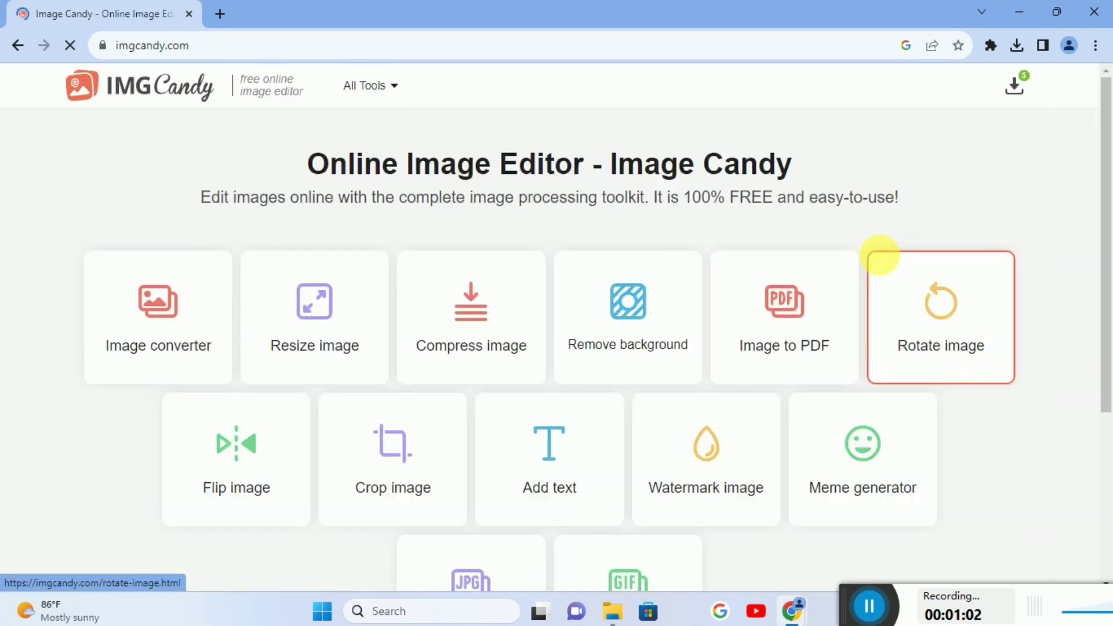
Scroll the Image Candy home page down and back up to view the tool cards.
{"action": "scroll", "coordinate": [666, 216], "scroll_direction": "down", "scroll_amount": 3}
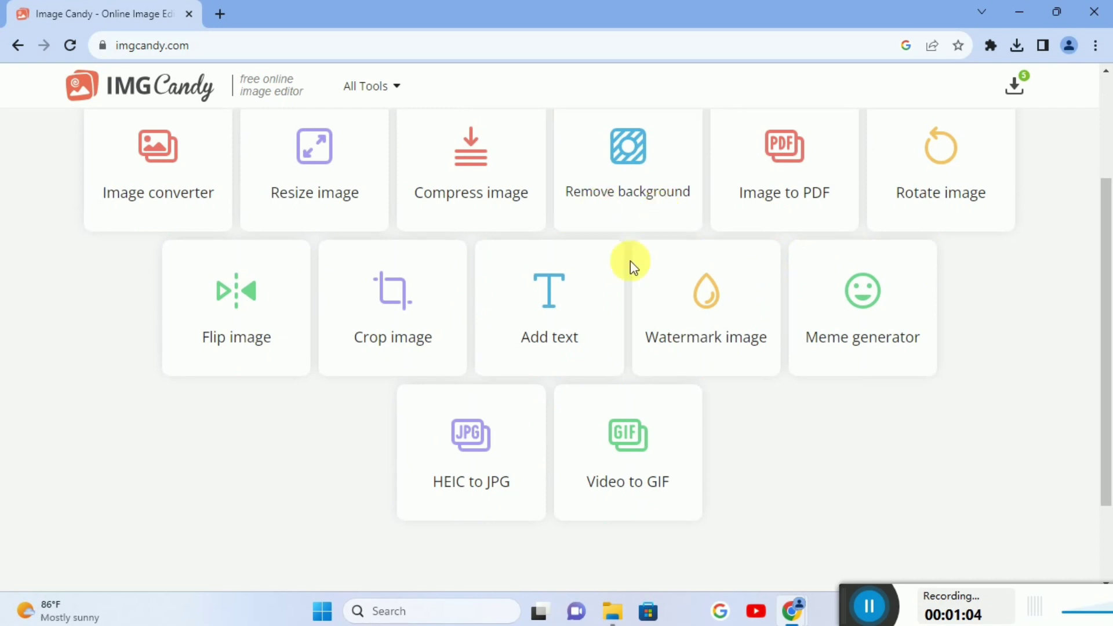
{"action": "scroll", "coordinate": [630, 261], "scroll_direction": "up", "scroll_amount": 1}
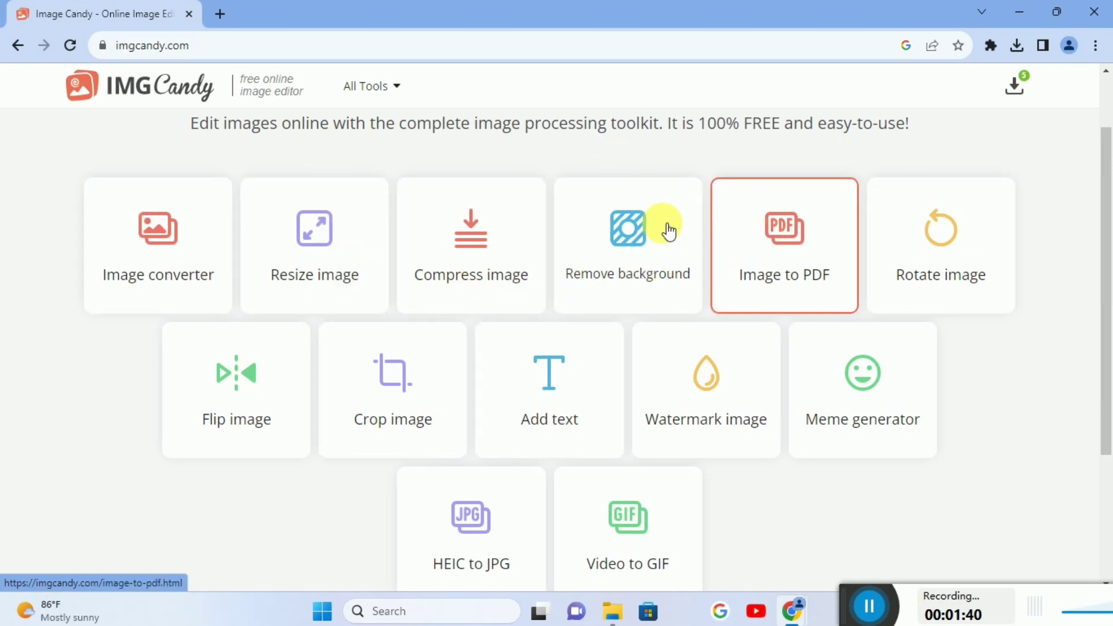
Open Remove background and upload the pexels-pixabay rose photo from the Desktop.
{"action": "left_click", "coordinate": [634, 239]}
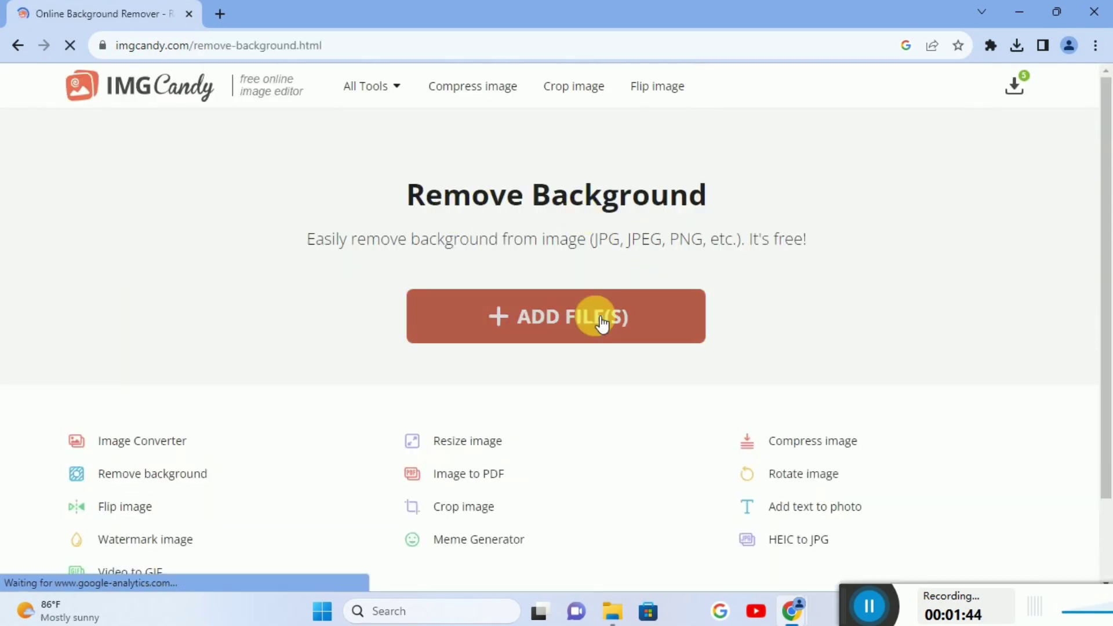
{"action": "left_click", "coordinate": [550, 316]}
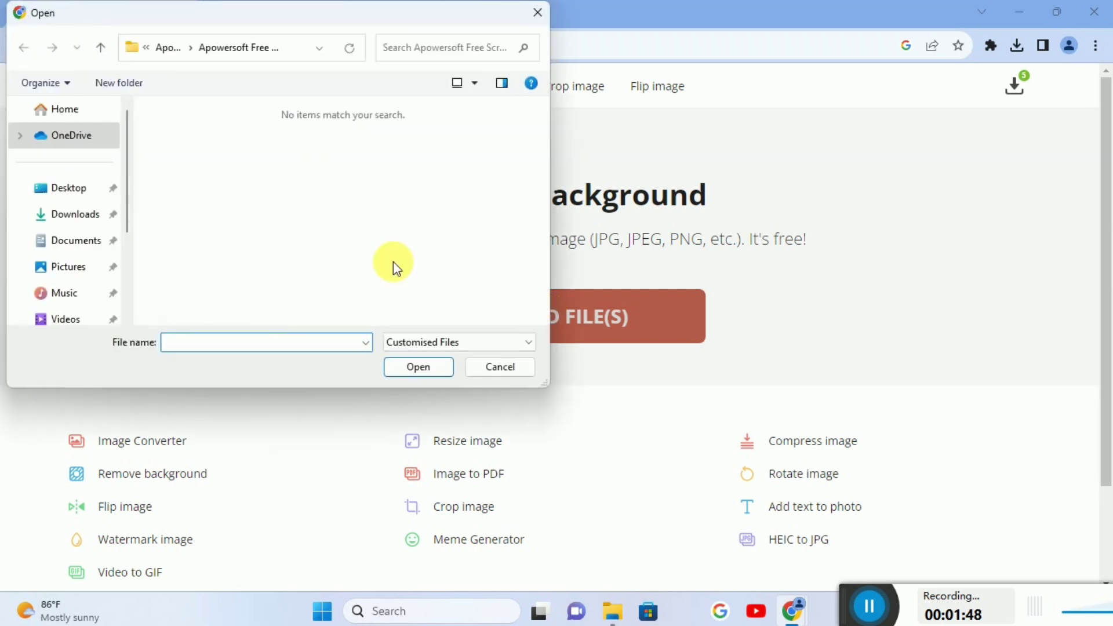
{"action": "left_click", "coordinate": [95, 198]}
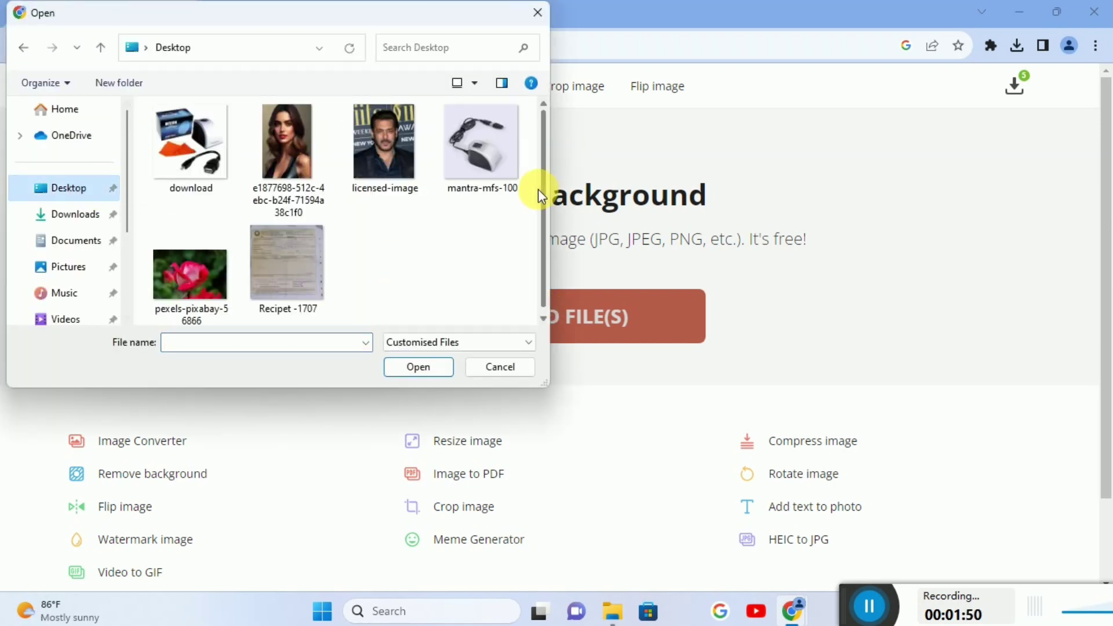
{"action": "double_click", "coordinate": [178, 287]}
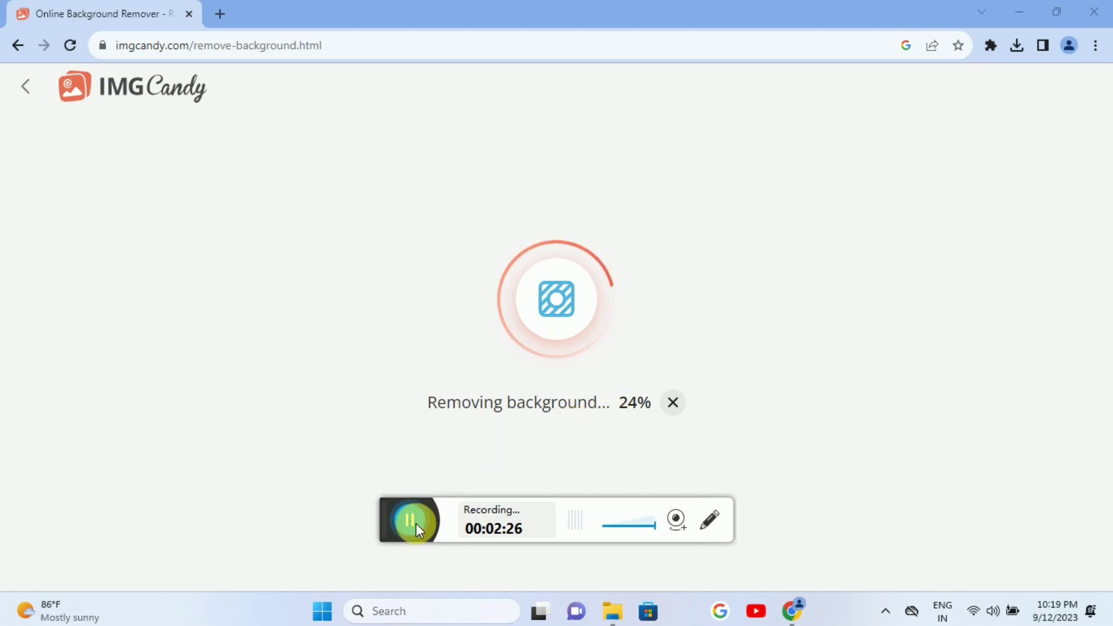
Download pexels-pixabay-56866.png and show it in its folder from Chrome's downloads list.
{"action": "mouse_move", "coordinate": [385, 531]}
{"action": "left_mouse_down"}
{"action": "mouse_move", "coordinate": [712, 581]}
{"action": "mouse_move", "coordinate": [863, 625]}
{"action": "left_mouse_up"}
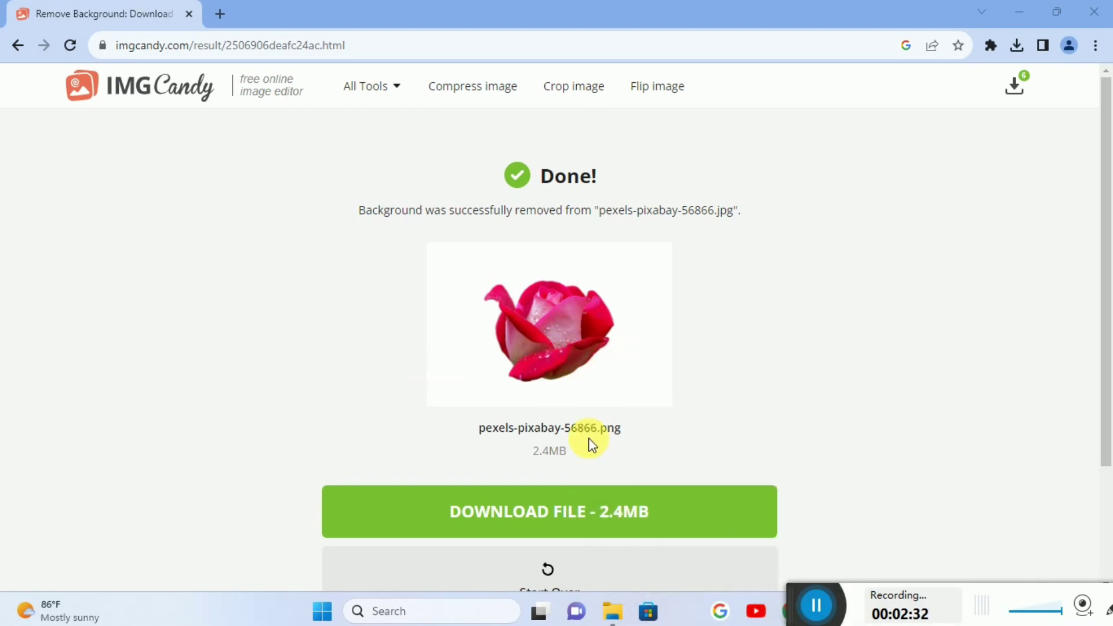
{"action": "left_click", "coordinate": [510, 515]}
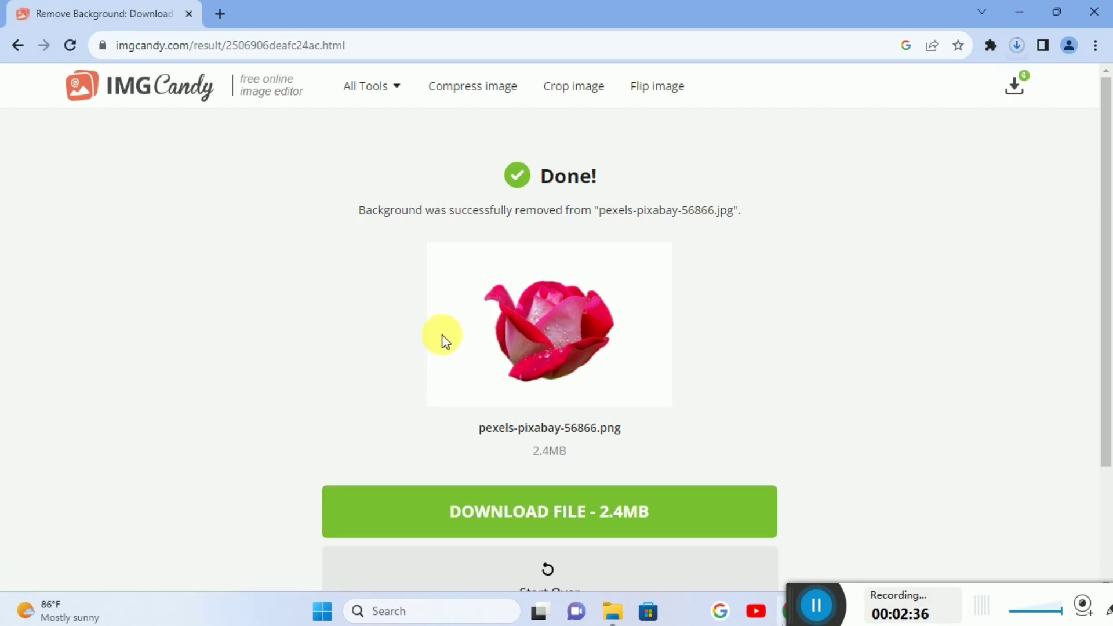
{"action": "left_click", "coordinate": [1014, 47]}
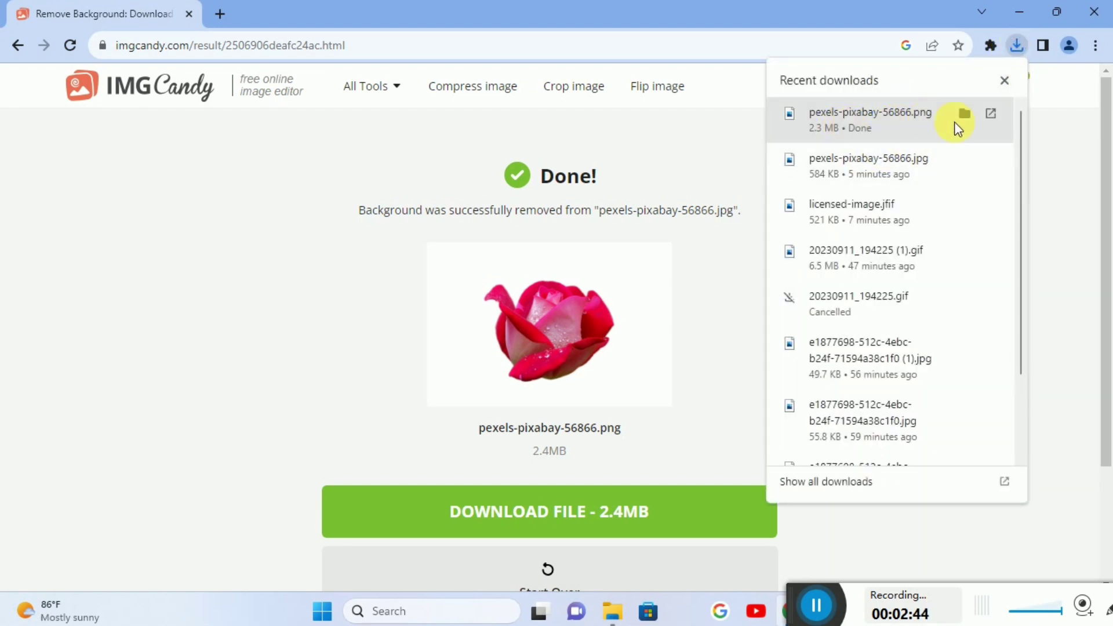
{"action": "left_click", "coordinate": [959, 116]}
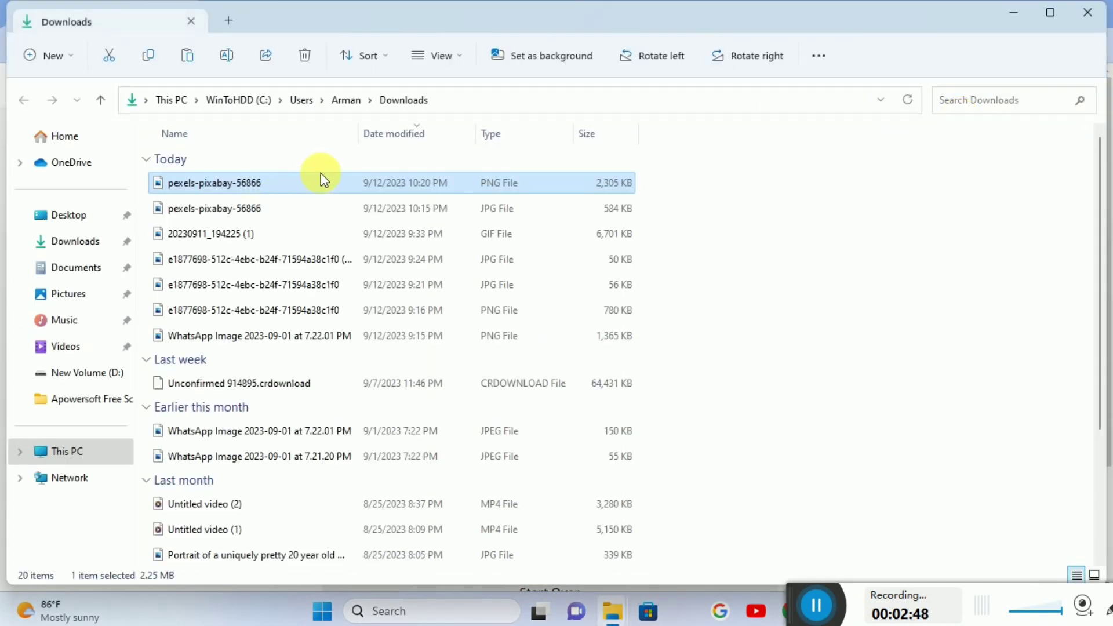
Open pexels-pixabay-56866.png from the Downloads folder.
{"action": "left_click", "coordinate": [321, 185]}
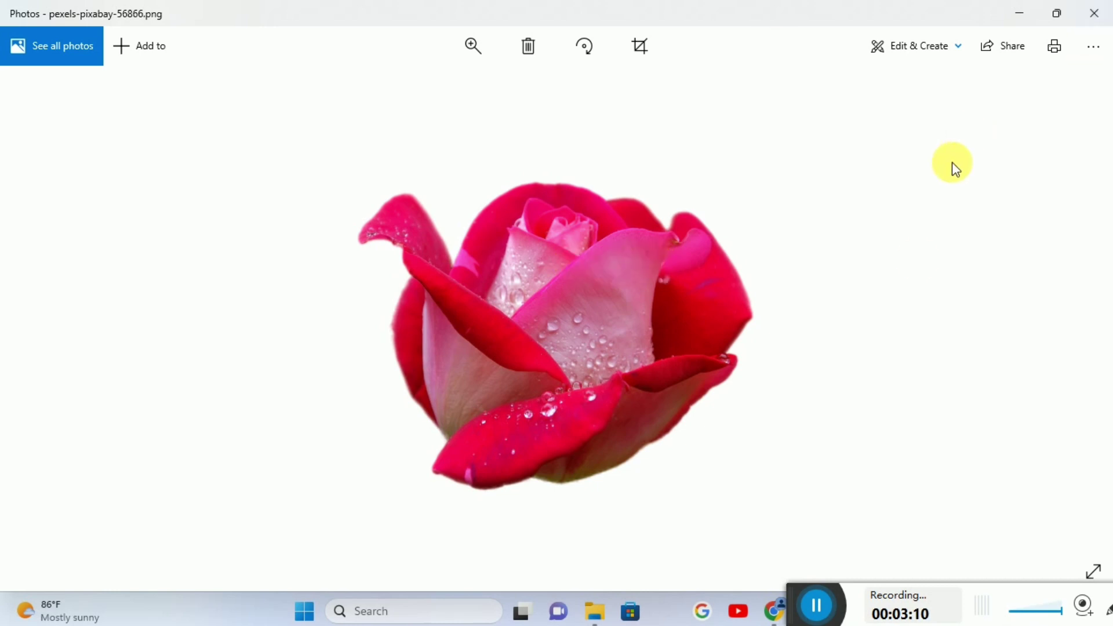
Close the Photos viewer showing the background-free rose.
{"action": "left_click", "coordinate": [1088, 14]}
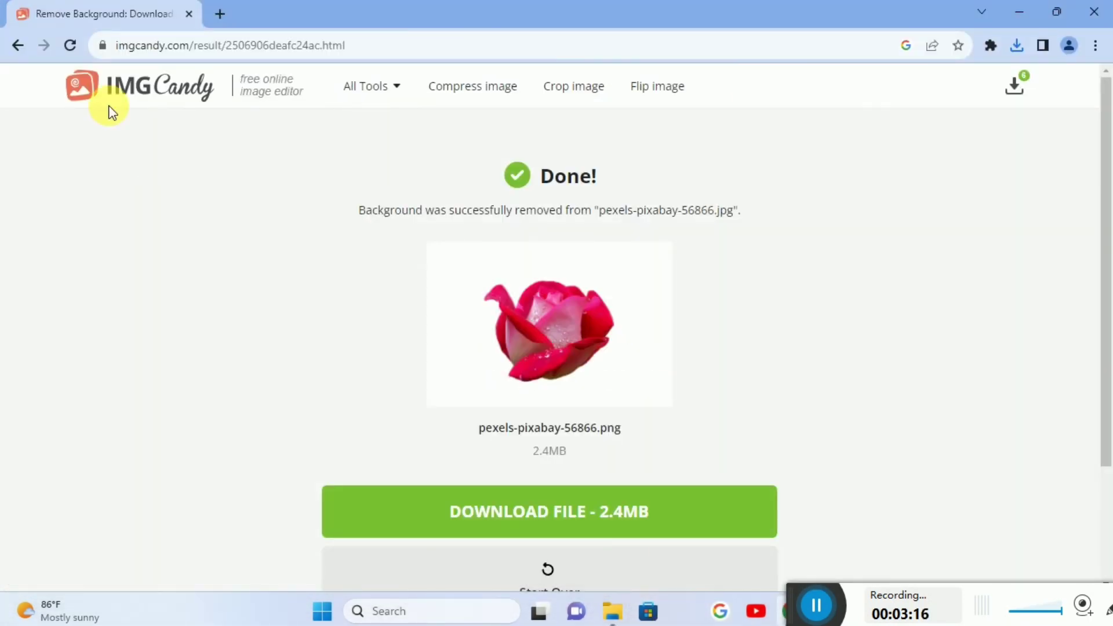
Return to the Image Candy home page and scroll down to the Image to PDF tool.
{"action": "left_click", "coordinate": [95, 94]}
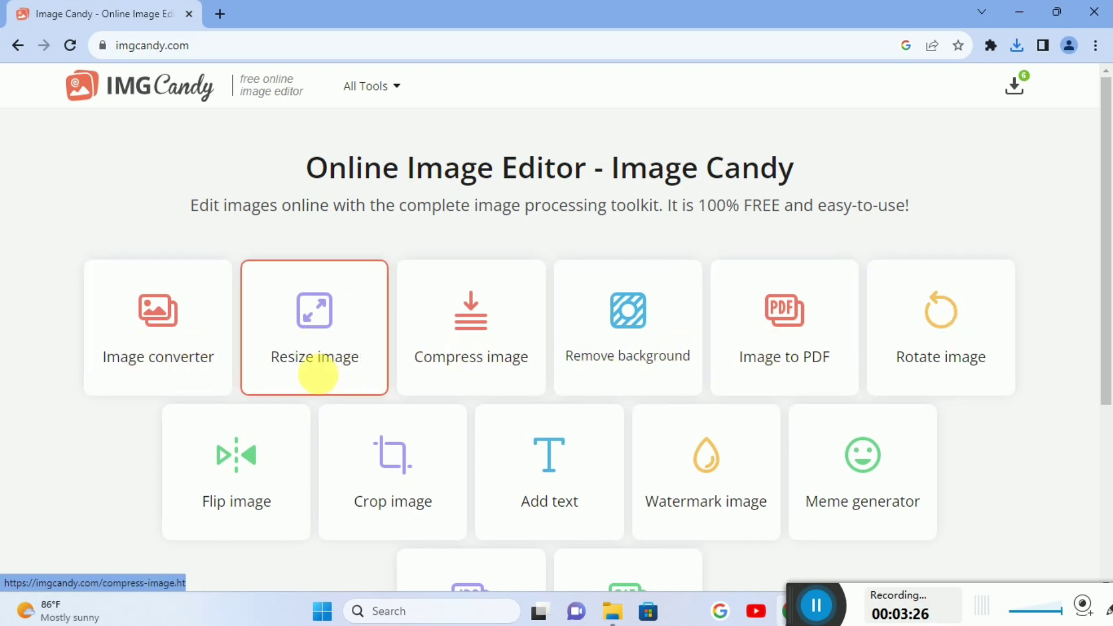
{"action": "scroll", "coordinate": [808, 359], "scroll_direction": "down", "scroll_amount": 1}
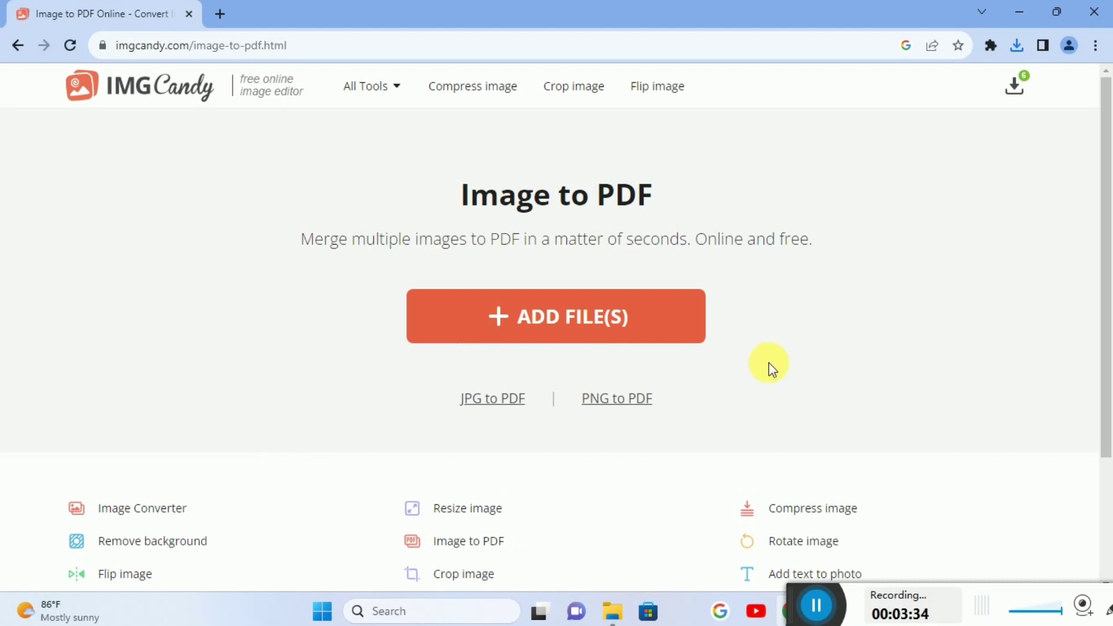
Add the woman's portrait from the Desktop and run Convert to PDF.
{"action": "left_click", "coordinate": [633, 322]}
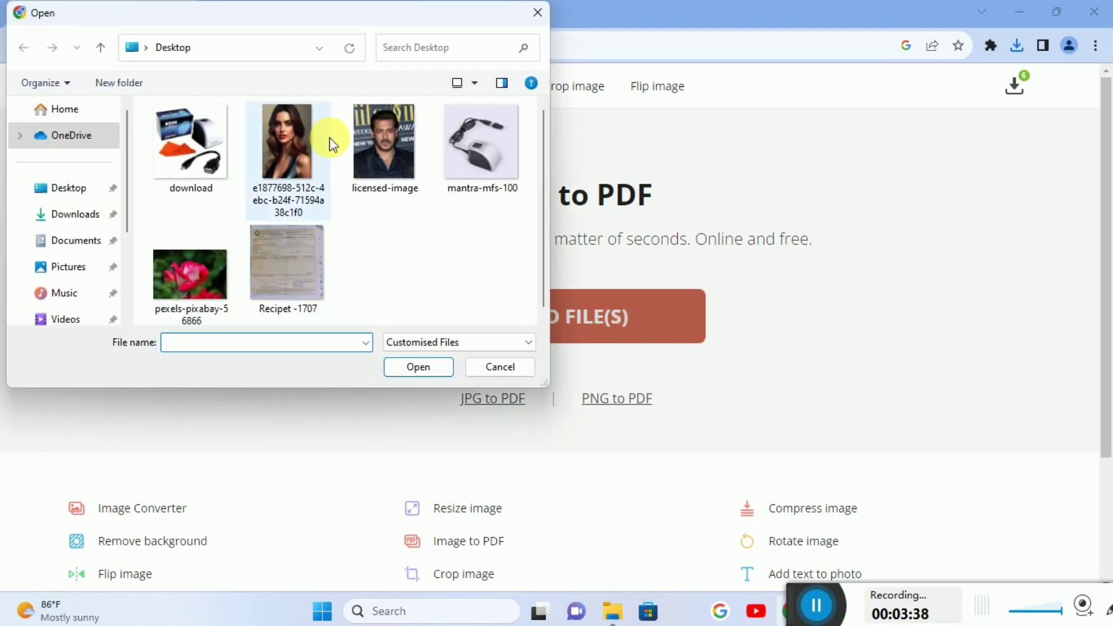
{"action": "double_click", "coordinate": [305, 155]}
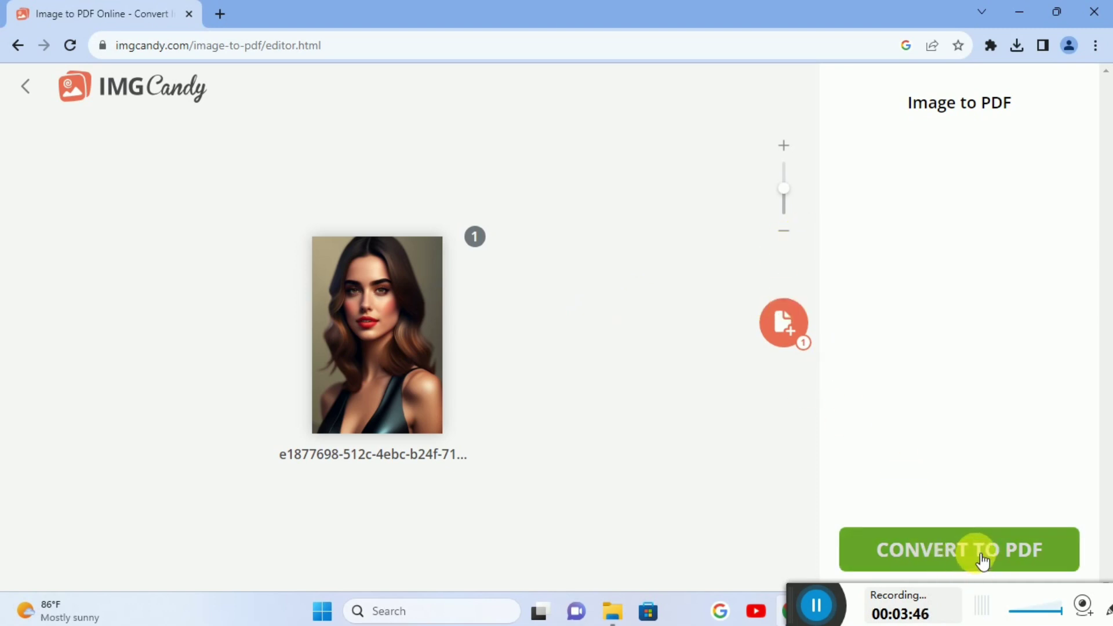
{"action": "left_click", "coordinate": [939, 551]}
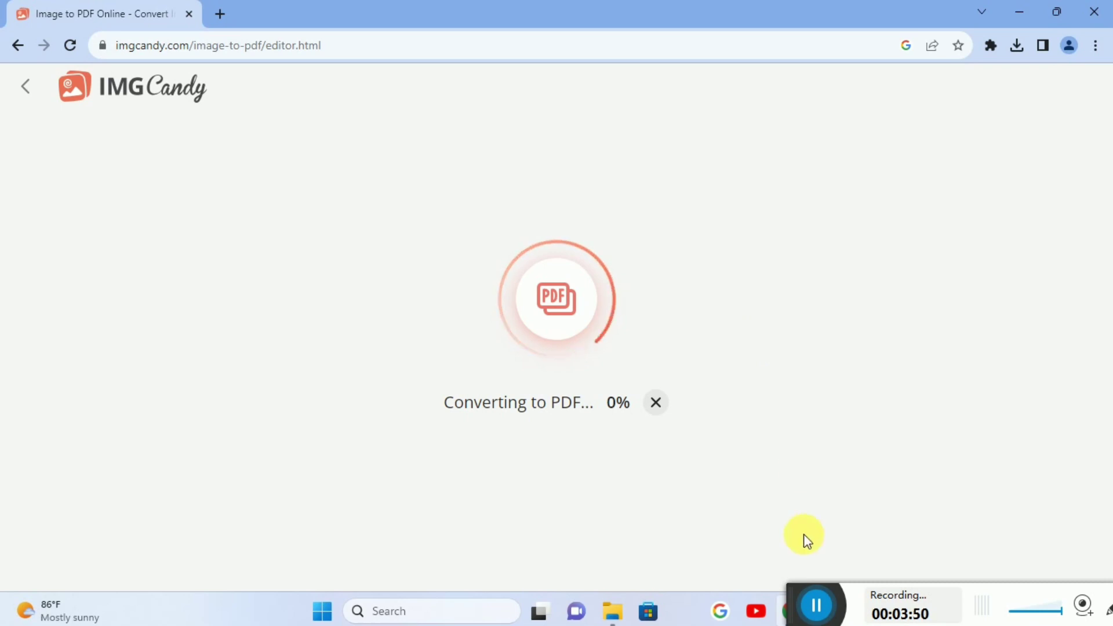
{"action": "left_click_drag", "start_coordinate": [826, 607], "coordinate": [406, 521]}
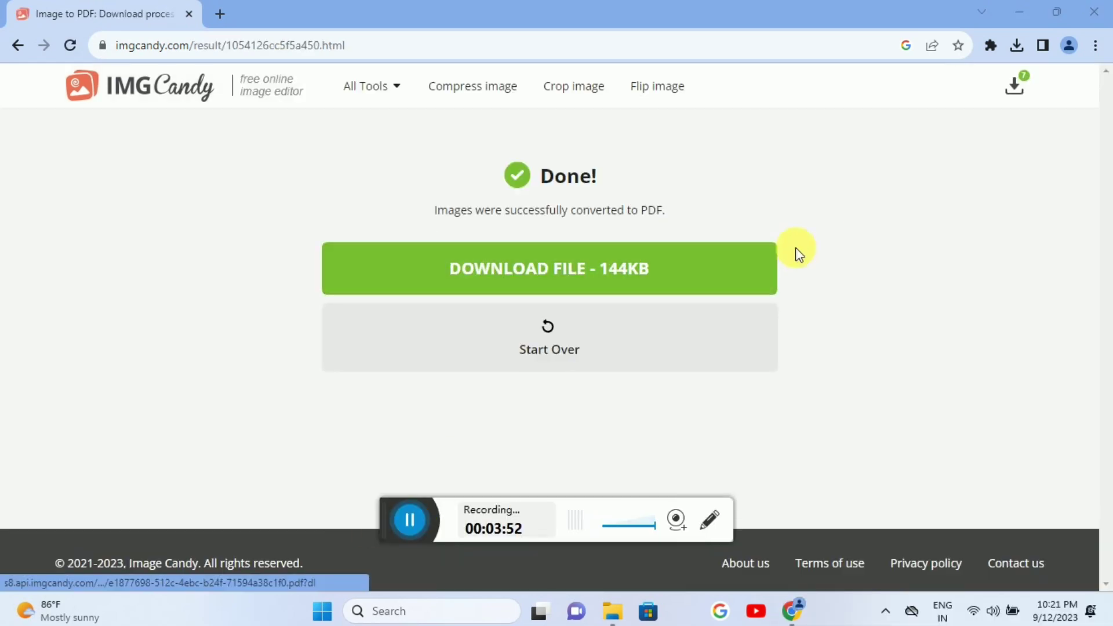
Download the 144KB PDF and reveal it in the Downloads folder via Chrome's downloads list.
{"action": "left_click", "coordinate": [586, 266]}
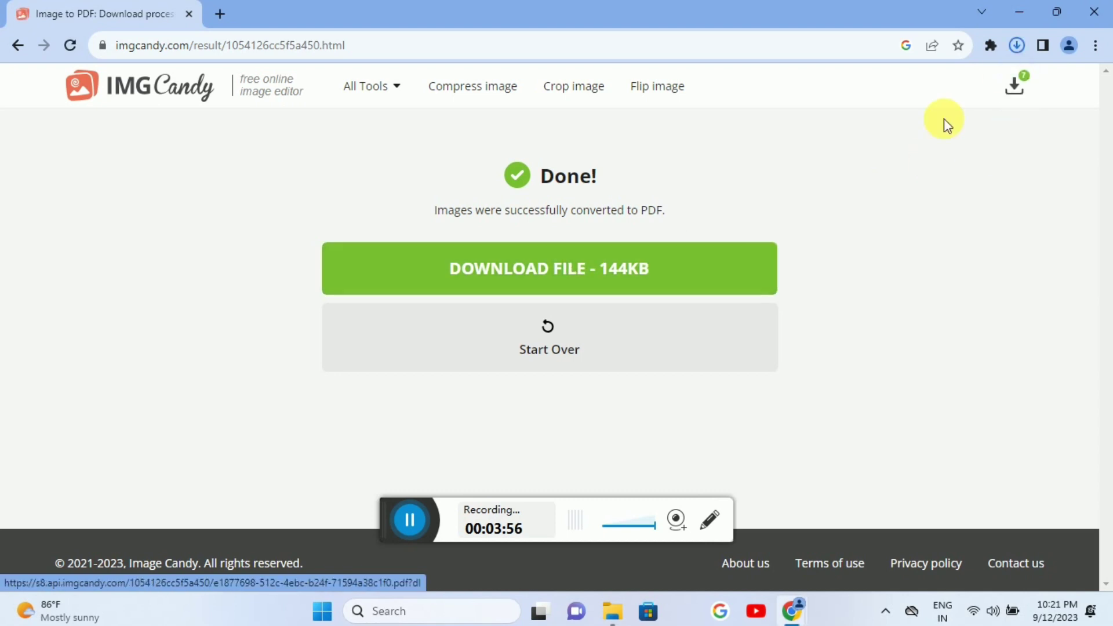
{"action": "left_click", "coordinate": [1017, 45]}
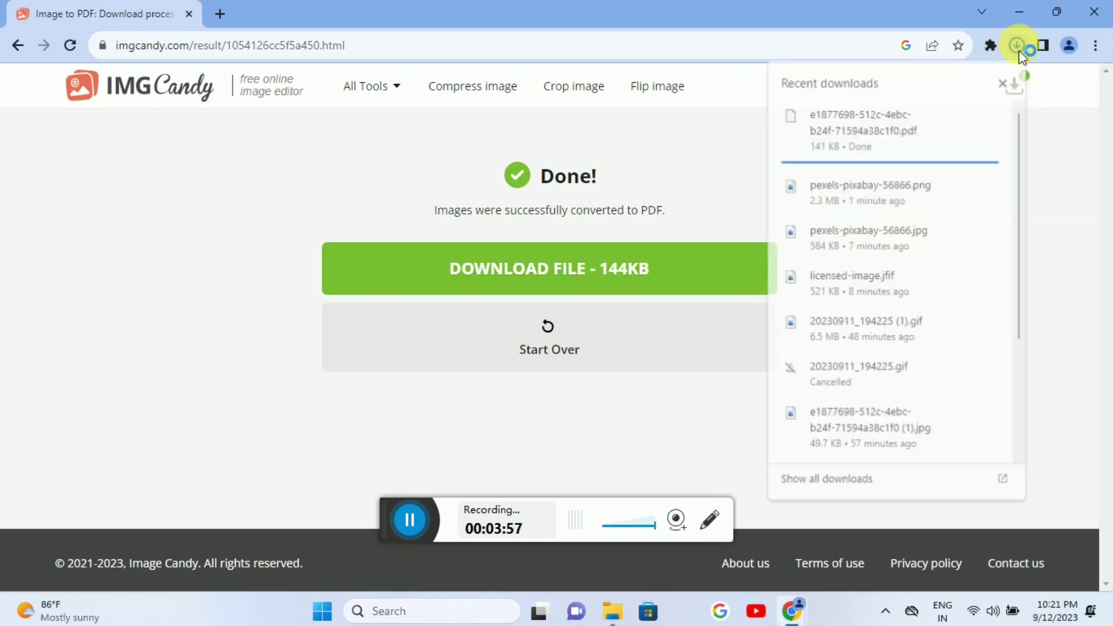
{"action": "left_click", "coordinate": [966, 114]}
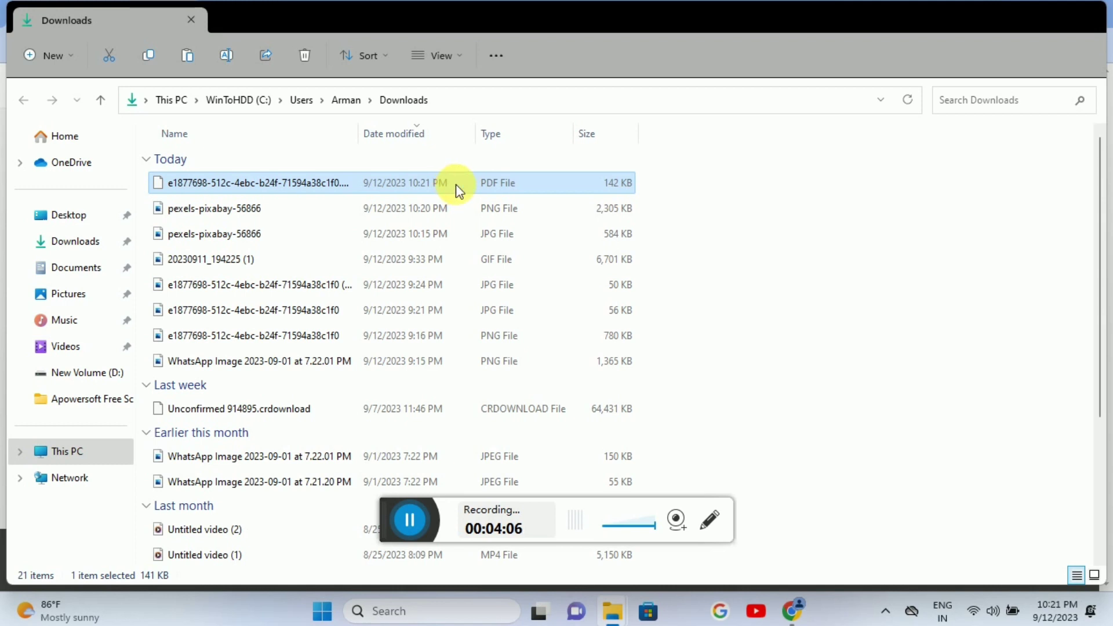
Try opening the PDF in Microsoft Edge, dismiss the cannot-find error, and return to Chrome.
{"action": "double_click", "coordinate": [456, 185]}
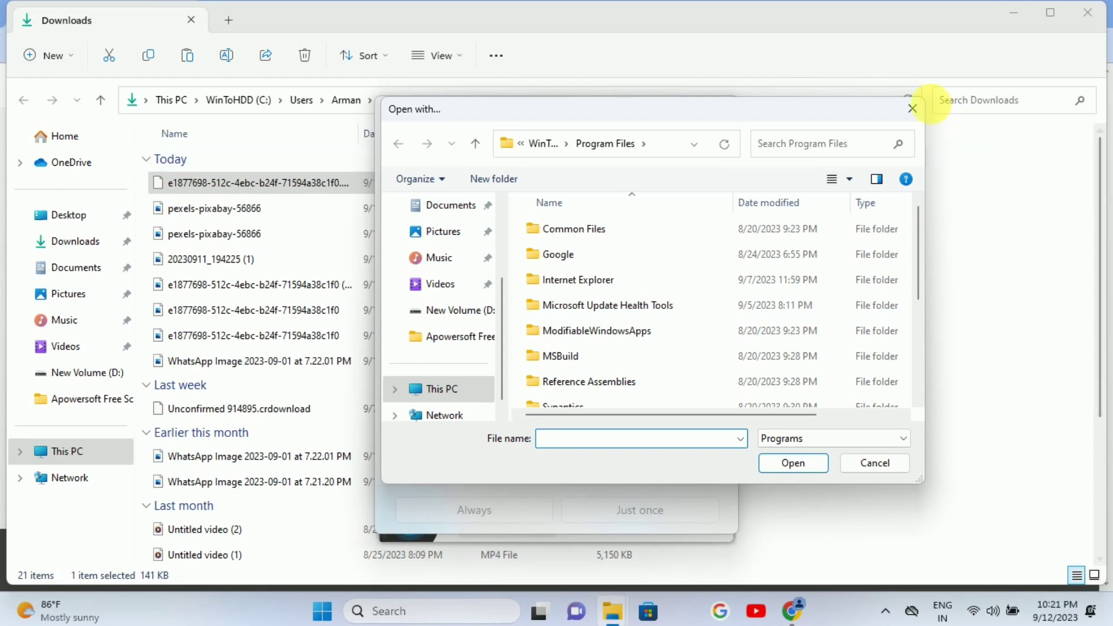
{"action": "left_click", "coordinate": [921, 110]}
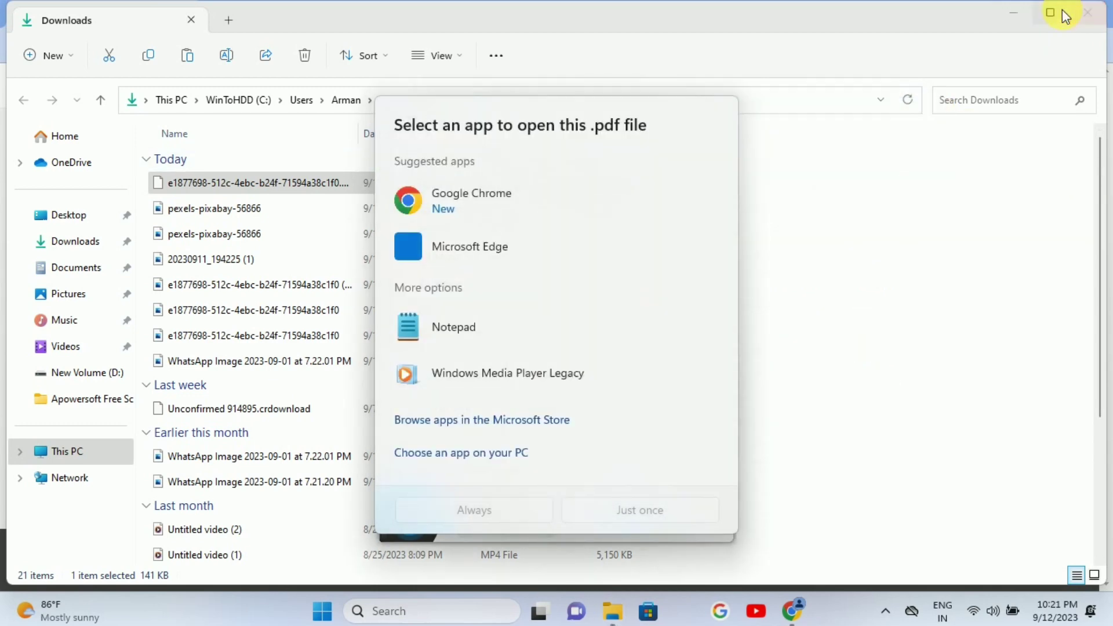
{"action": "double_click", "coordinate": [462, 258]}
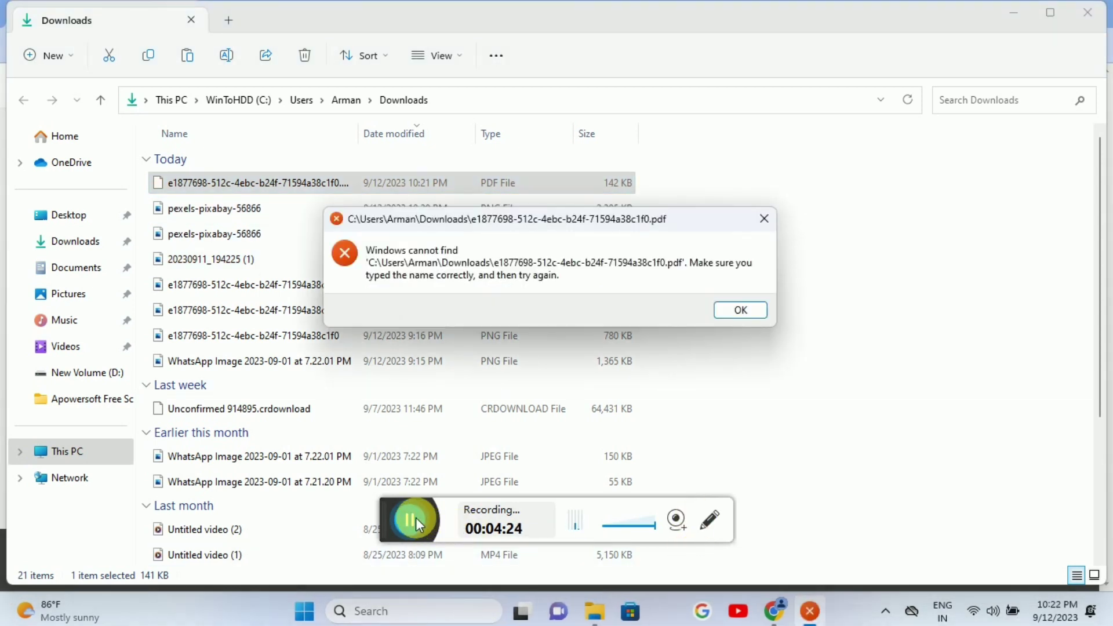
{"action": "key", "text": "Return"}
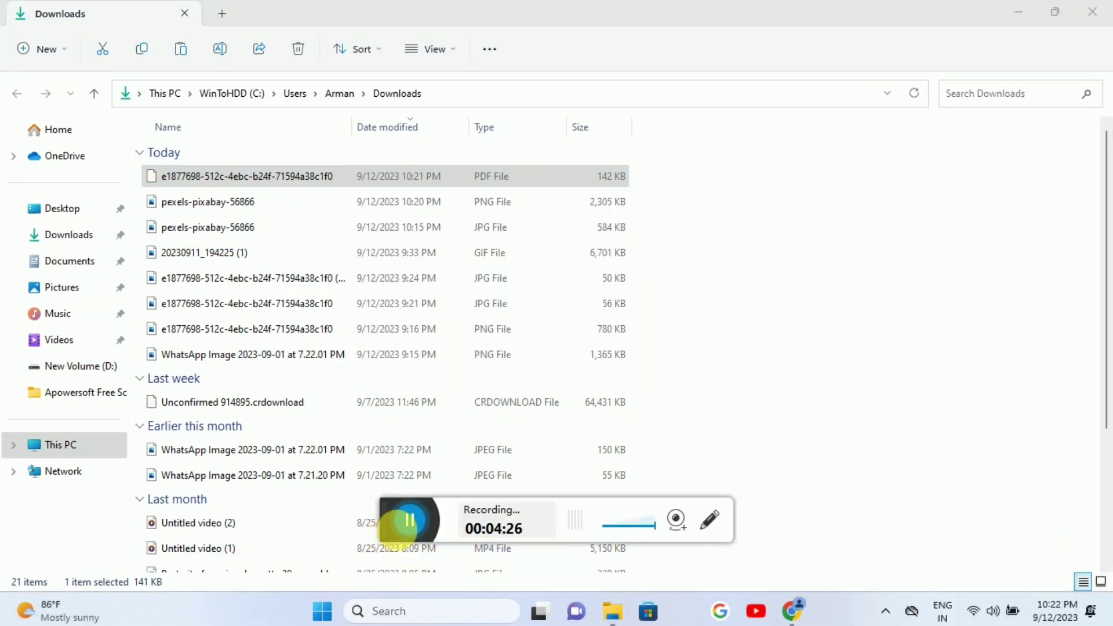
{"action": "key", "text": "alt+Tab"}
Return to the Image Candy home page and open the Crop image tool.
{"action": "left_click_drag", "start_coordinate": [384, 527], "coordinate": [659, 577]}
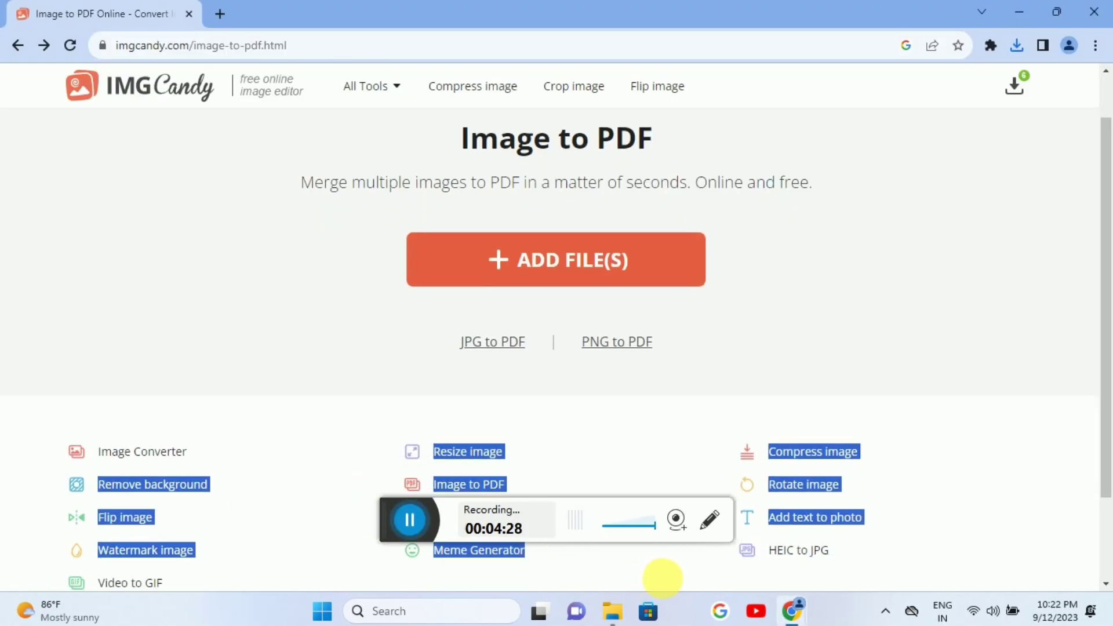
{"action": "left_click", "coordinate": [746, 303]}
{"action": "left_click_drag", "start_coordinate": [385, 528], "coordinate": [410, 571]}
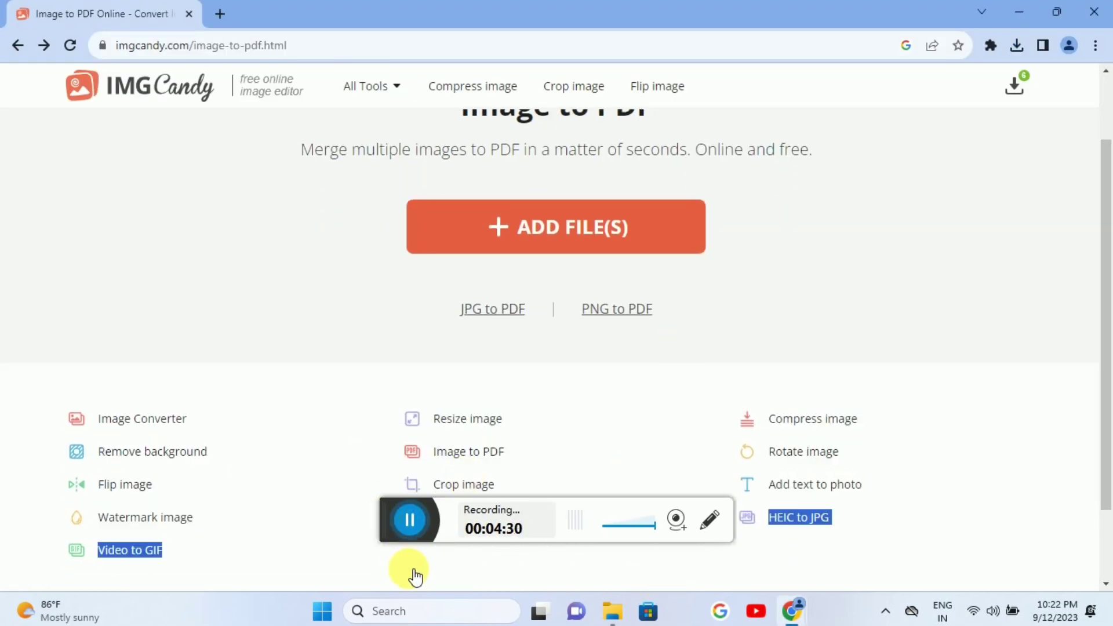
{"action": "left_click", "coordinate": [102, 97]}
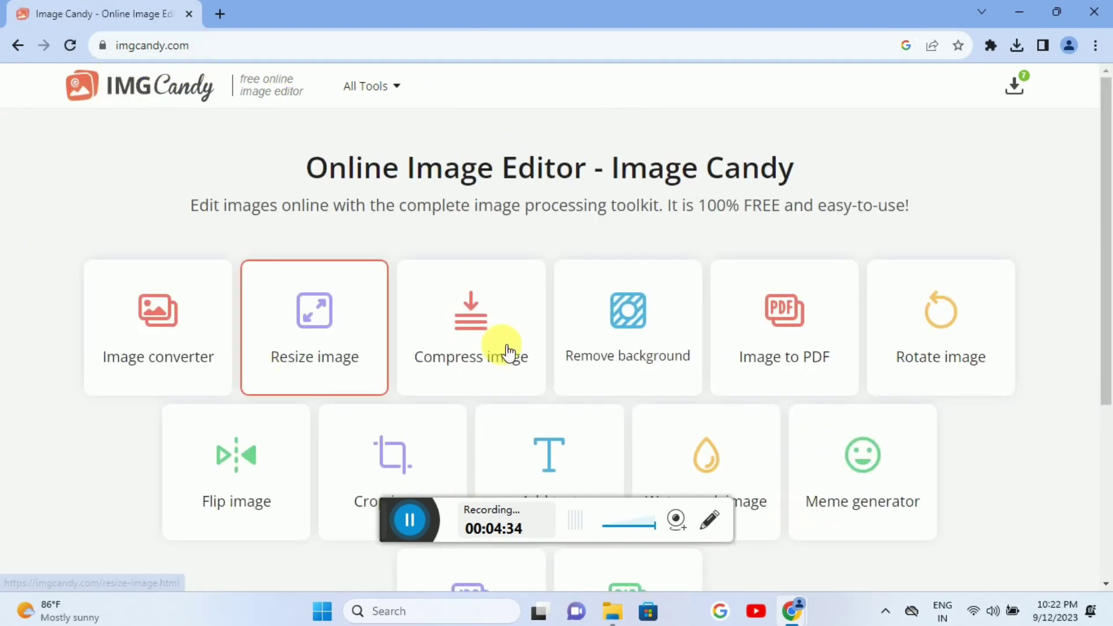
{"action": "scroll", "coordinate": [539, 345], "scroll_direction": "down", "scroll_amount": 3}
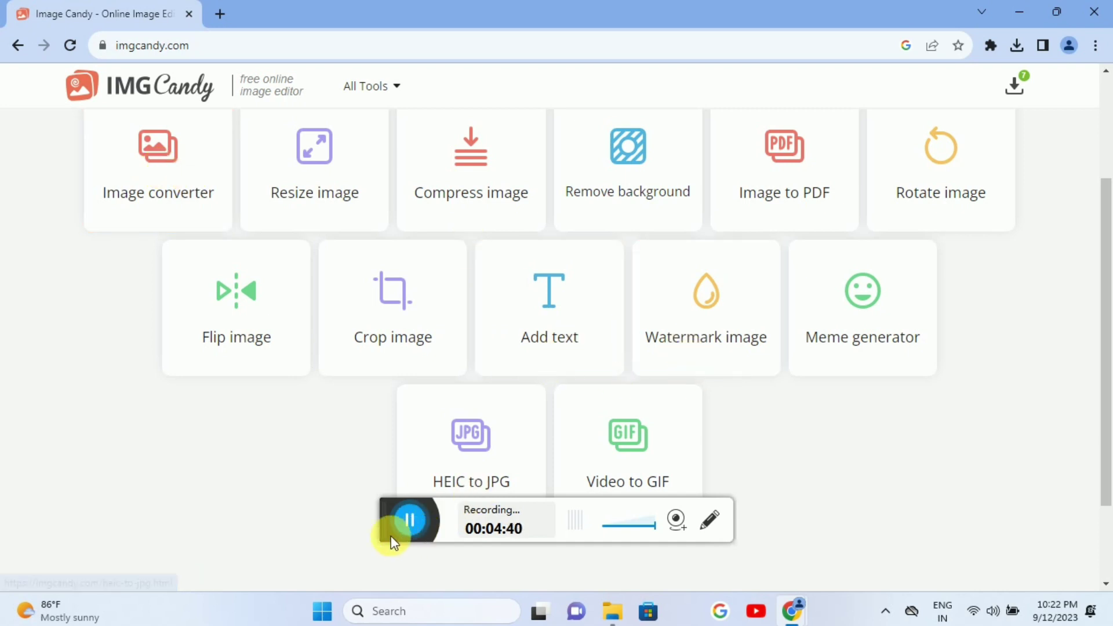
{"action": "left_click_drag", "start_coordinate": [394, 542], "coordinate": [393, 584]}
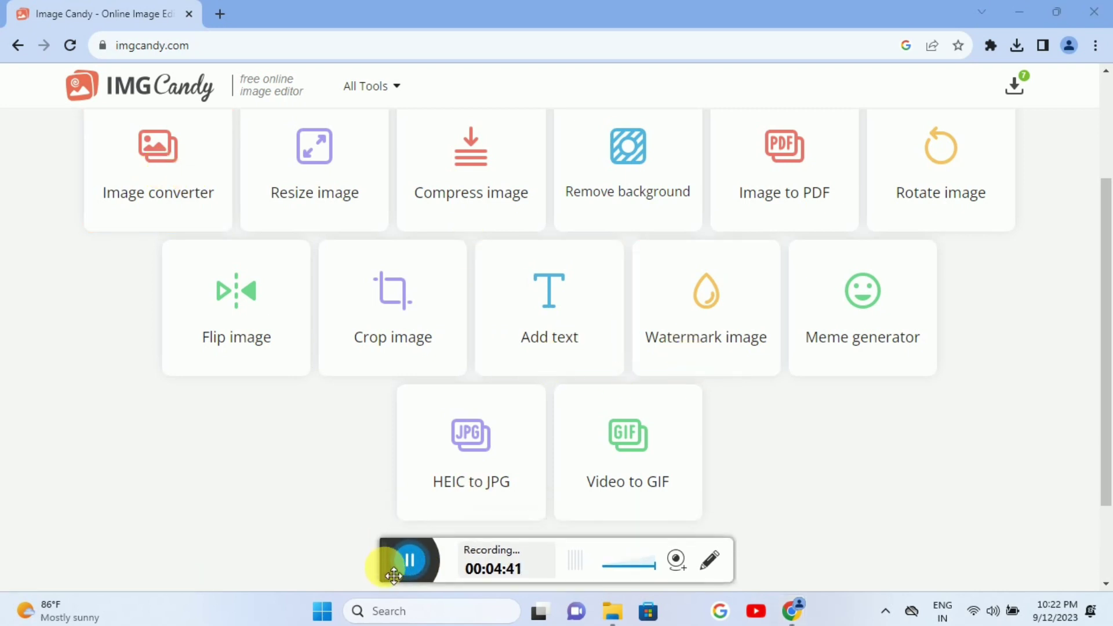
{"action": "left_click", "coordinate": [445, 334]}
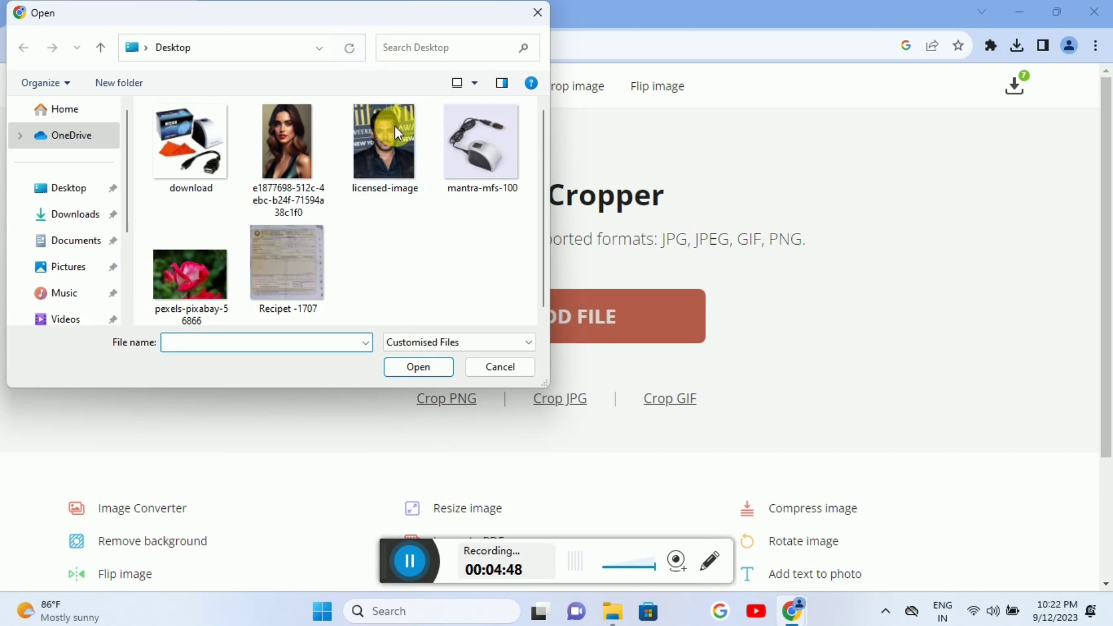
Load the woman's portrait and crop it to her head and shoulders, about 686 x 848 px.
{"action": "double_click", "coordinate": [273, 149]}
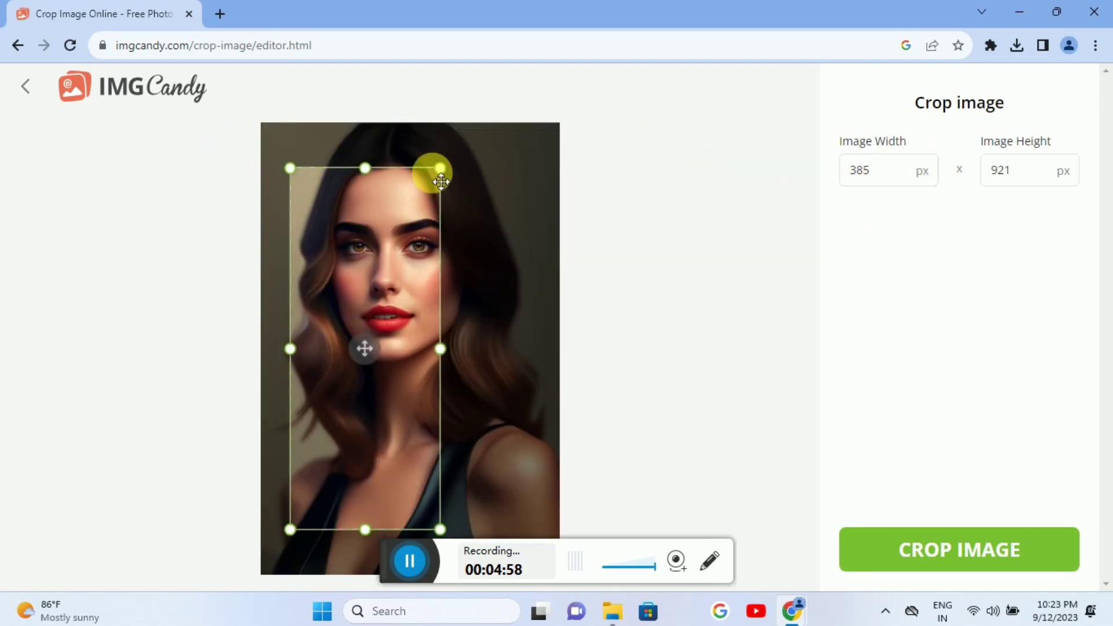
{"action": "left_click_drag", "start_coordinate": [458, 173], "coordinate": [551, 123]}
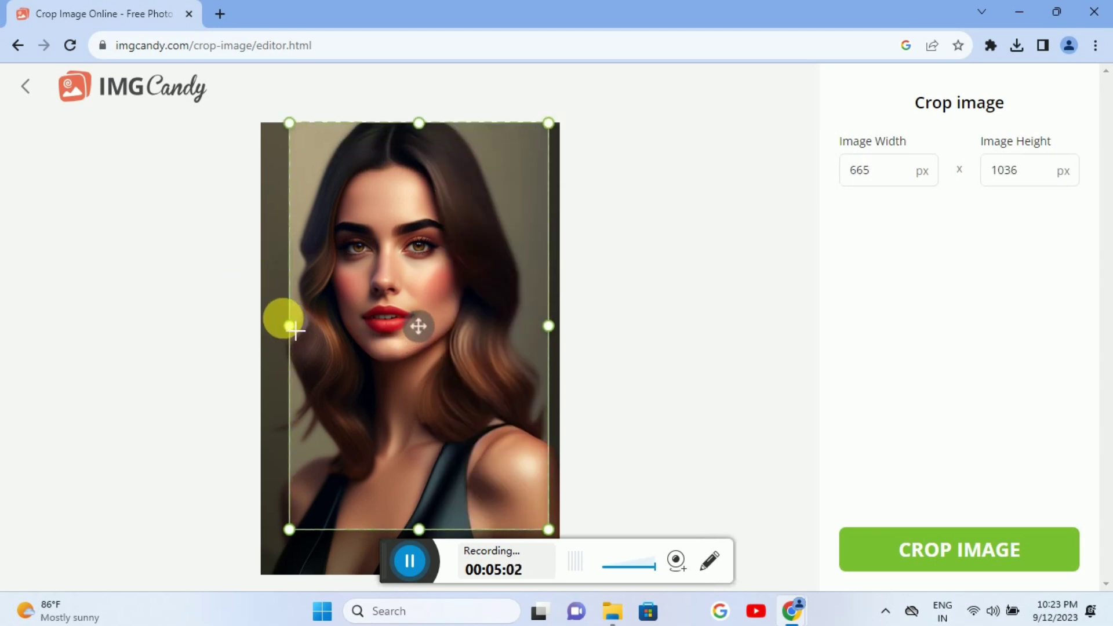
{"action": "left_click_drag", "start_coordinate": [296, 327], "coordinate": [273, 325]}
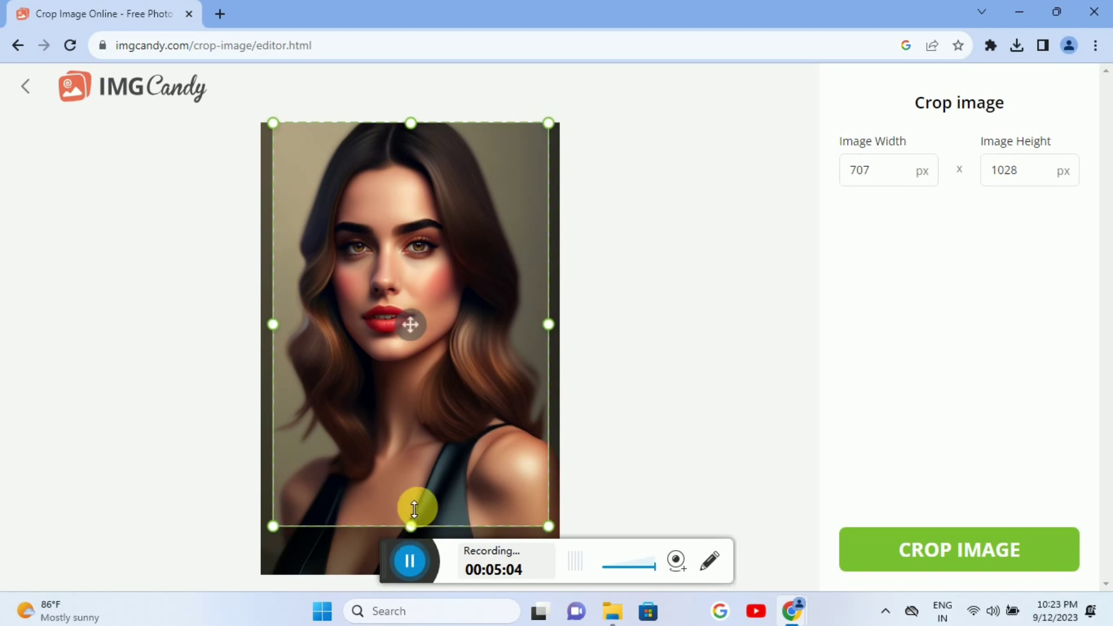
{"action": "left_click_drag", "start_coordinate": [411, 534], "coordinate": [411, 456]}
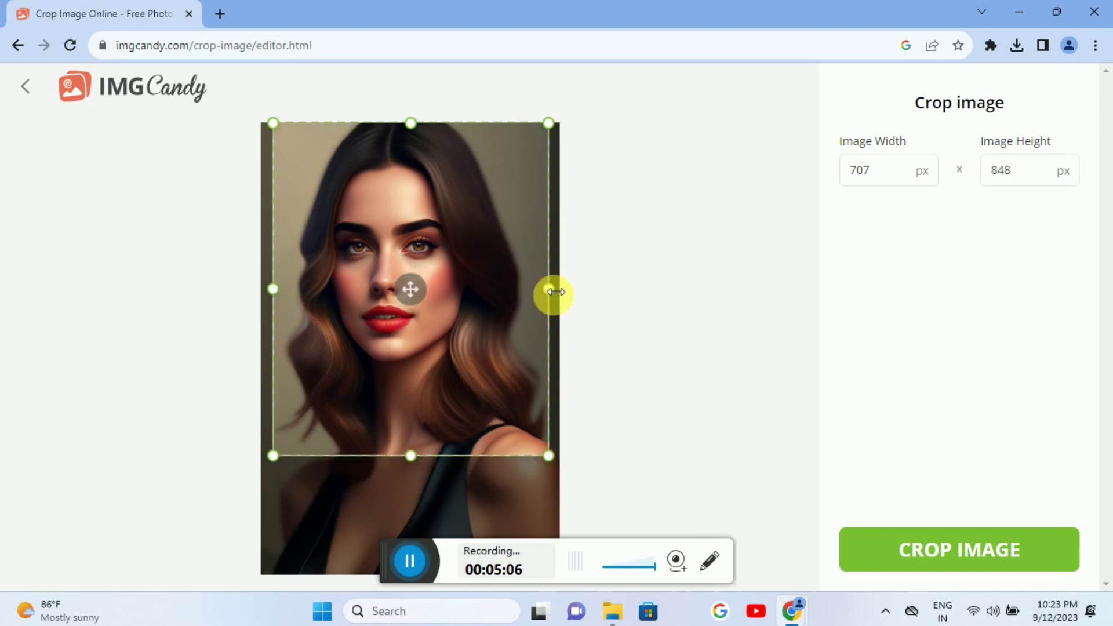
{"action": "left_click_drag", "start_coordinate": [555, 292], "coordinate": [541, 290]}
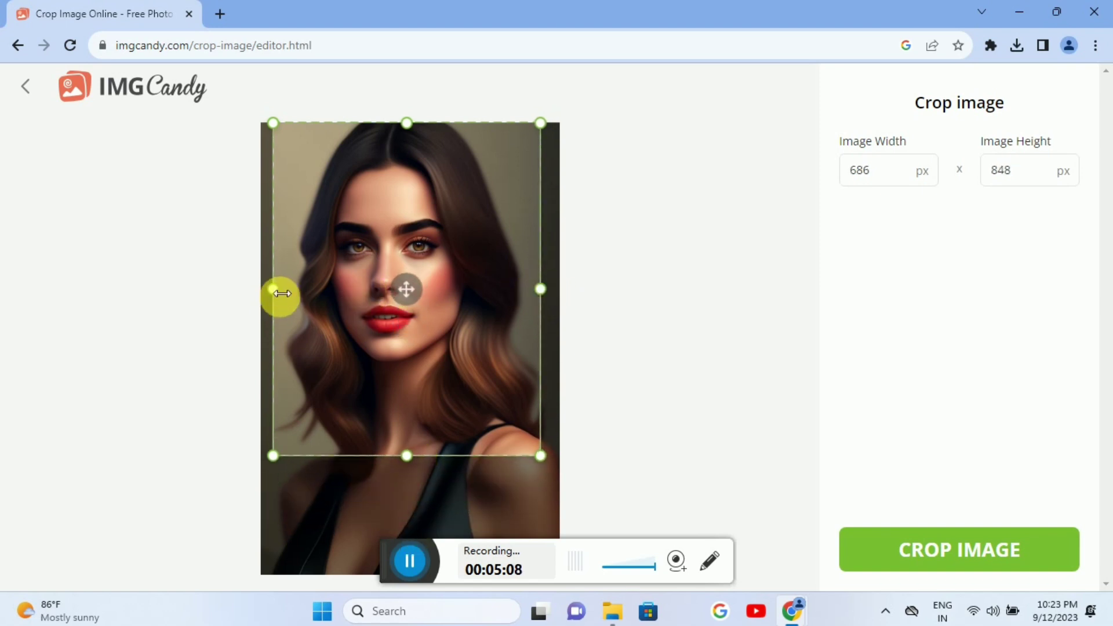
{"action": "left_click_drag", "start_coordinate": [281, 294], "coordinate": [280, 295]}
{"action": "left_click", "coordinate": [931, 536]}
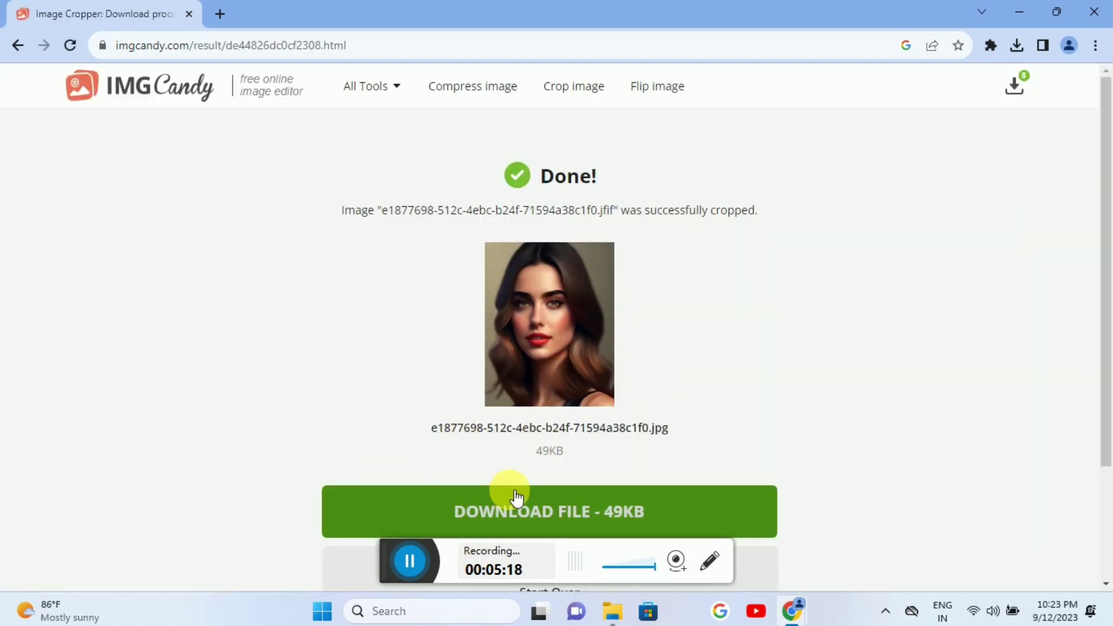
Download the 49KB cropped JPG portrait, then go back to Image Candy's tool grid.
{"action": "left_click", "coordinate": [552, 522]}
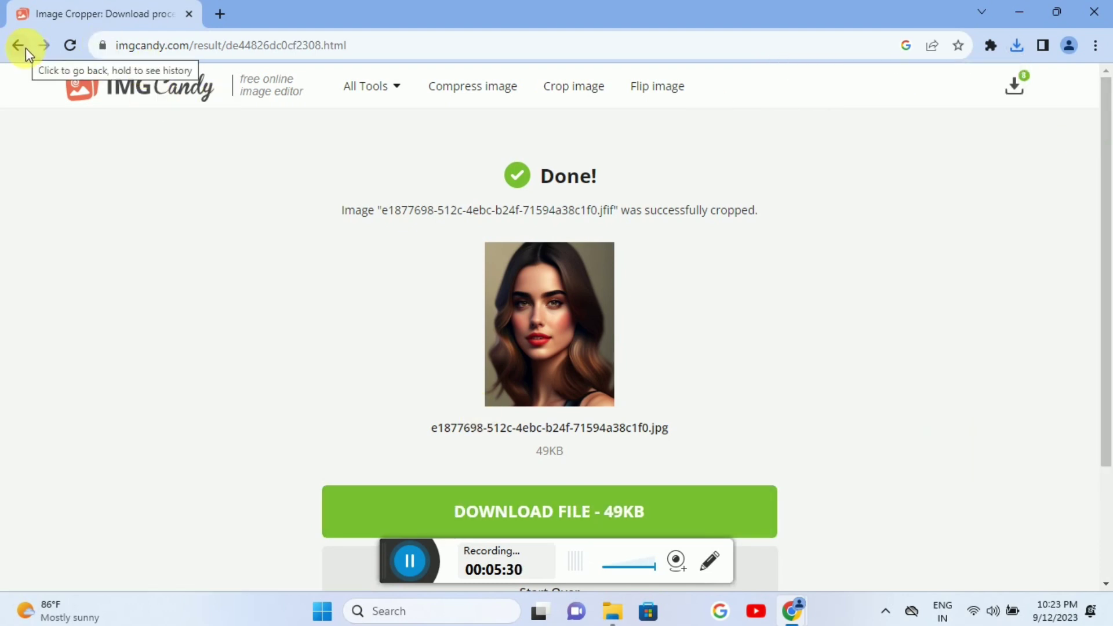
{"action": "left_click", "coordinate": [194, 100]}
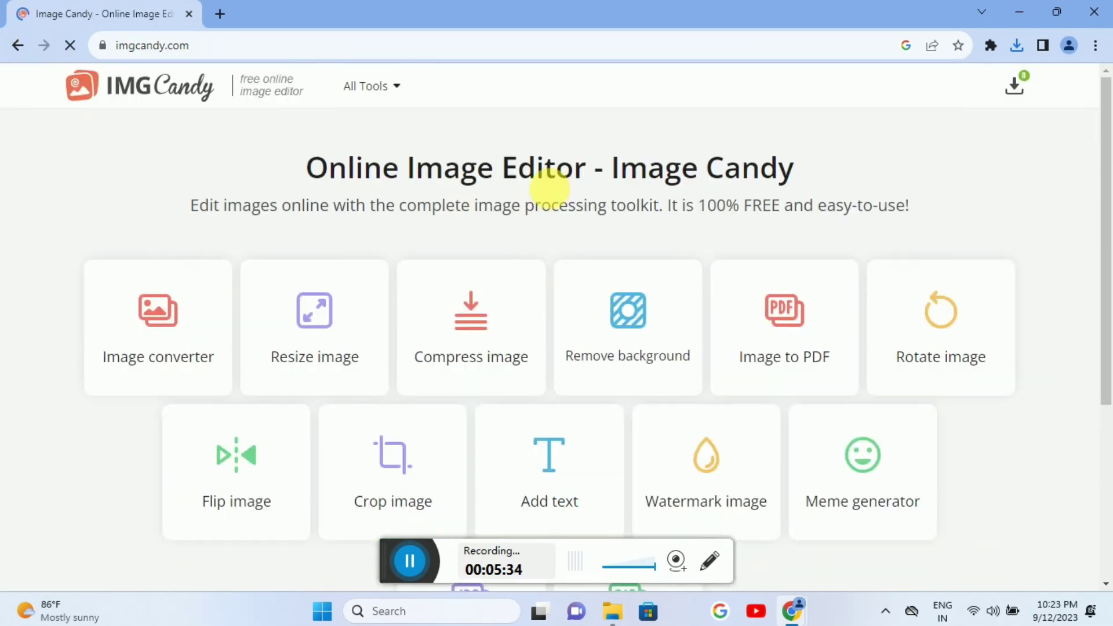
{"action": "scroll", "coordinate": [577, 223], "scroll_direction": "down", "scroll_amount": 2}
{"action": "scroll", "coordinate": [576, 224], "scroll_direction": "down", "scroll_amount": 1}
{"action": "scroll", "coordinate": [577, 226], "scroll_direction": "up", "scroll_amount": 1}
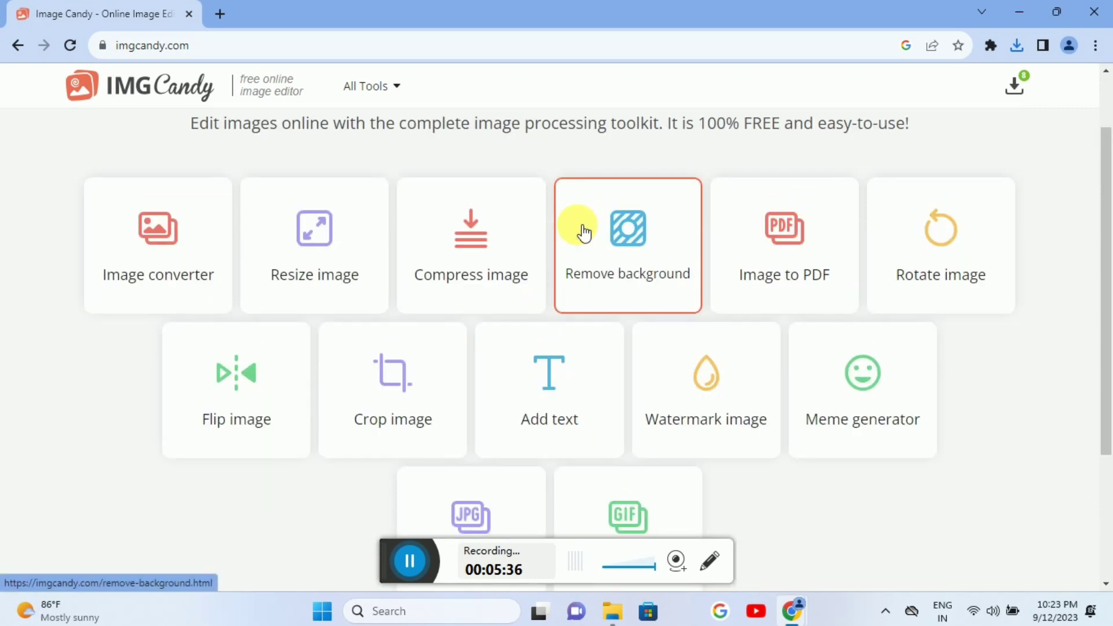